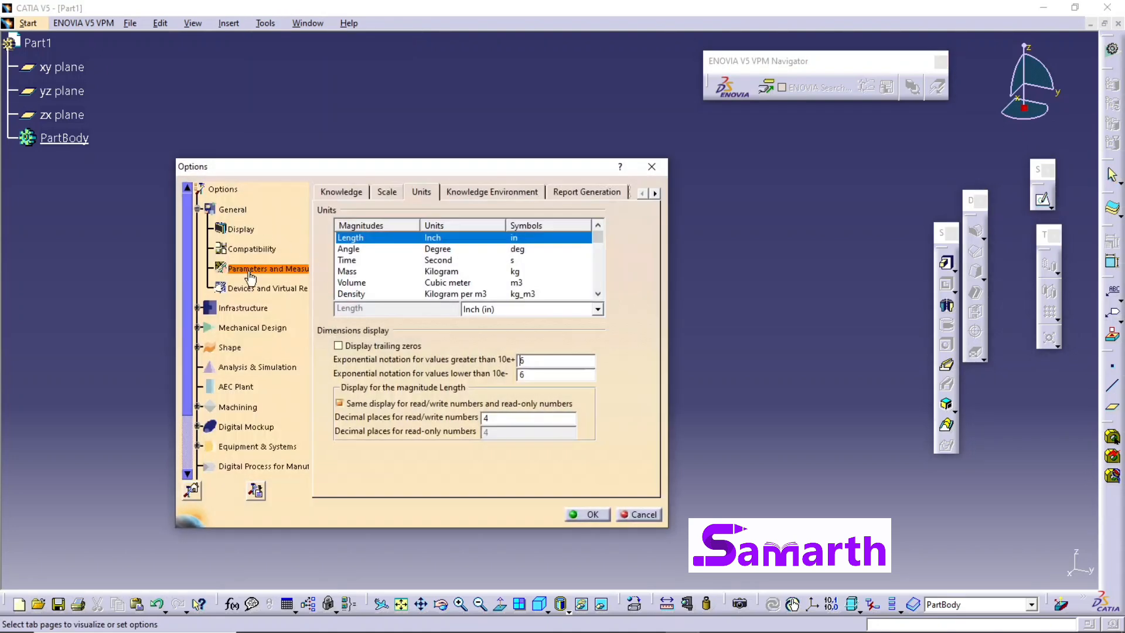
# Set the length unit to Inch (in) in the Parameters and Measure options.
pyautogui.click(423, 194)
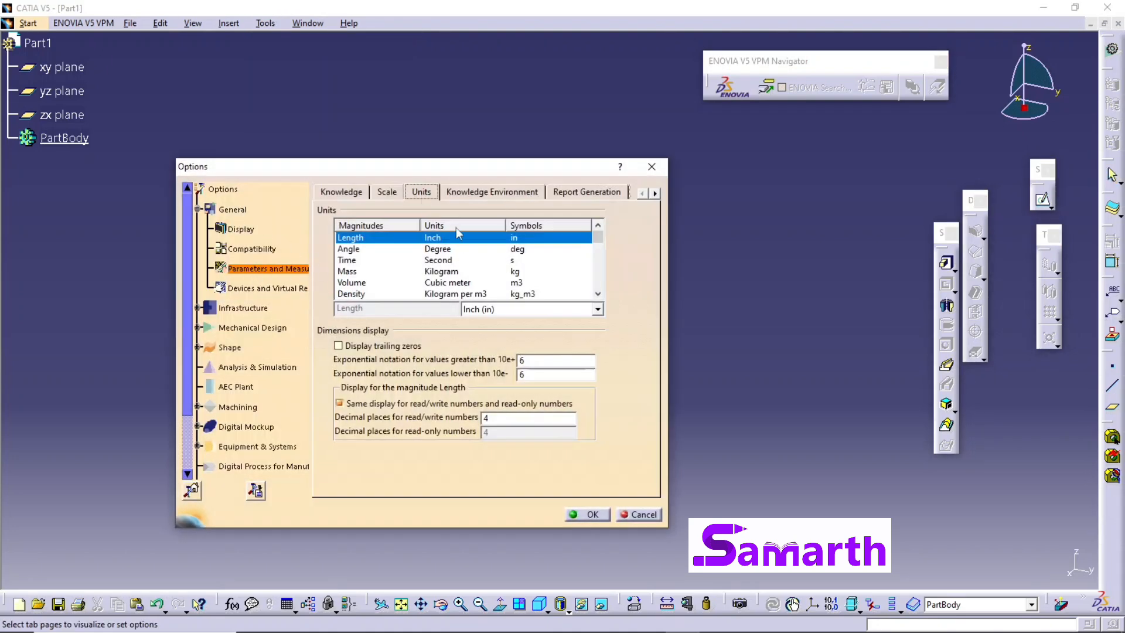
pyautogui.click(557, 311)
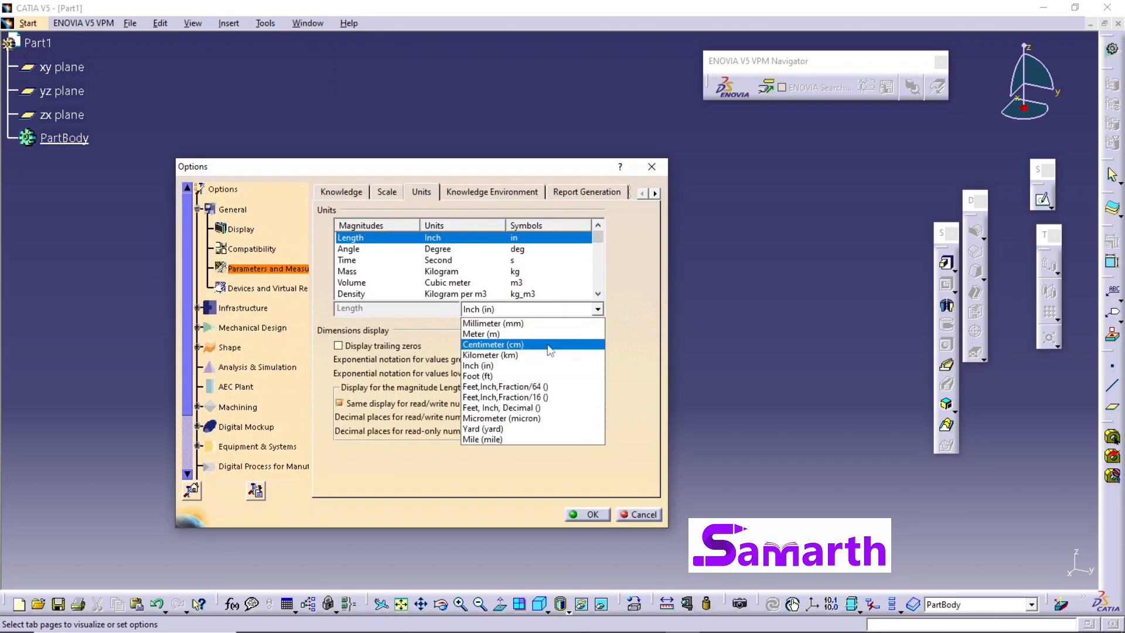
pyautogui.click(550, 366)
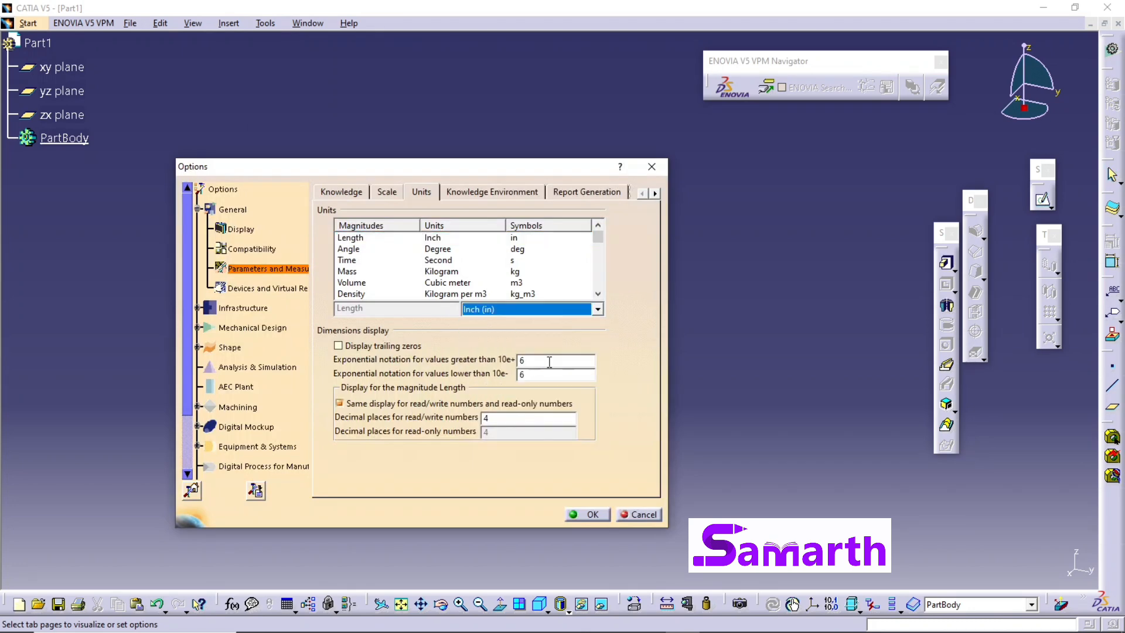
pyautogui.click(589, 515)
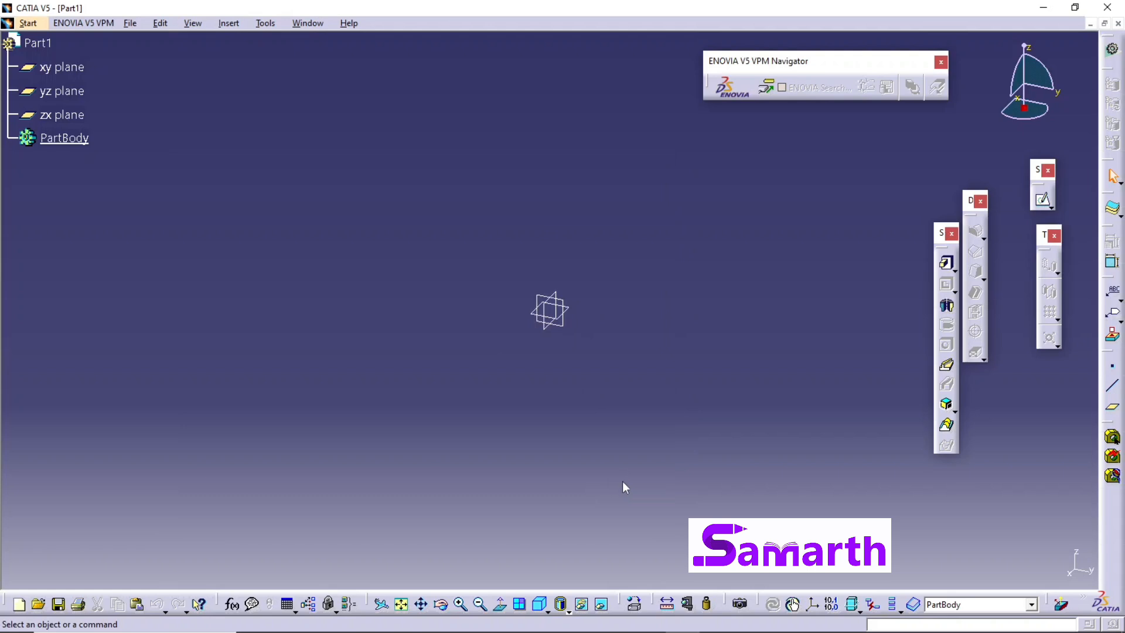
# Sketch a circle about 5.83 in in diameter on the yz plane, centred on the origin.
pyautogui.click(570, 301)
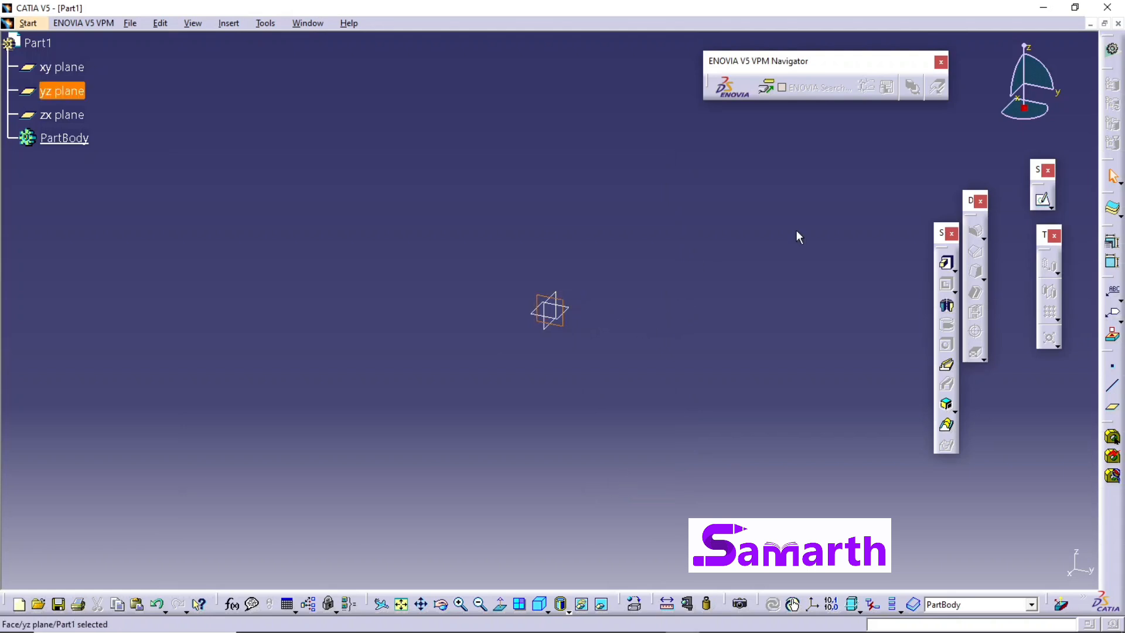
pyautogui.click(1042, 200)
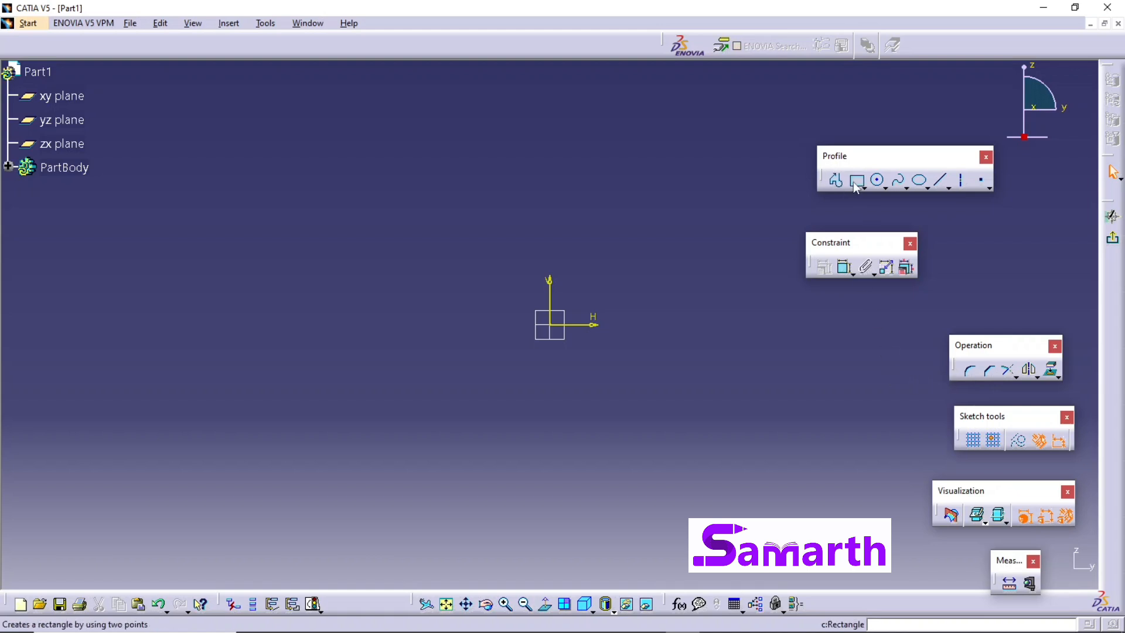
pyautogui.click(878, 180)
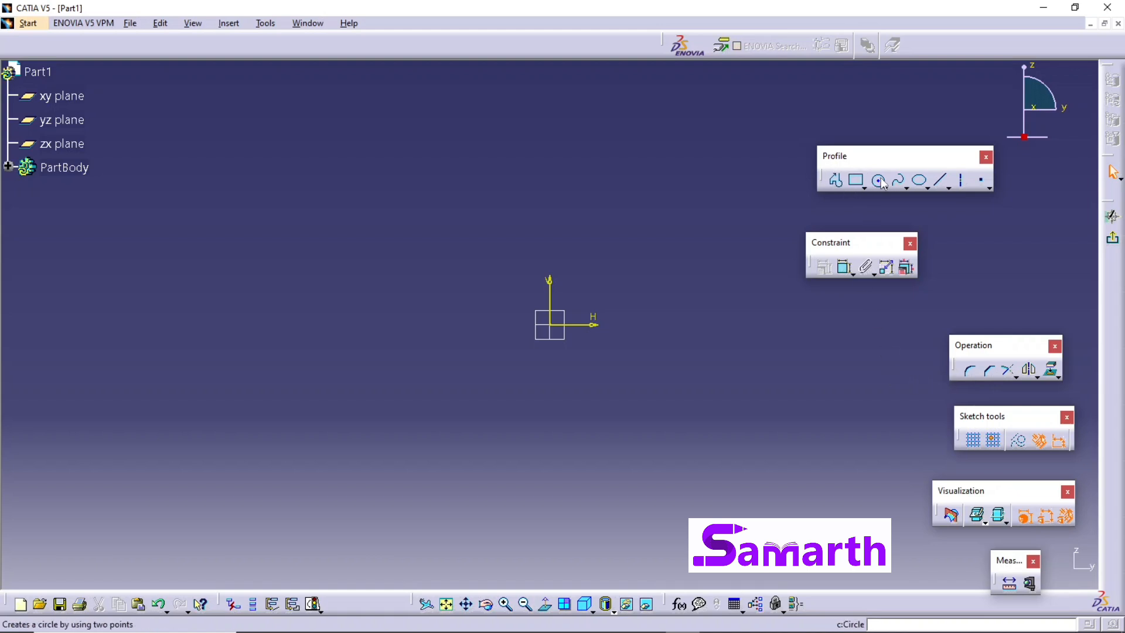
pyautogui.click(551, 325)
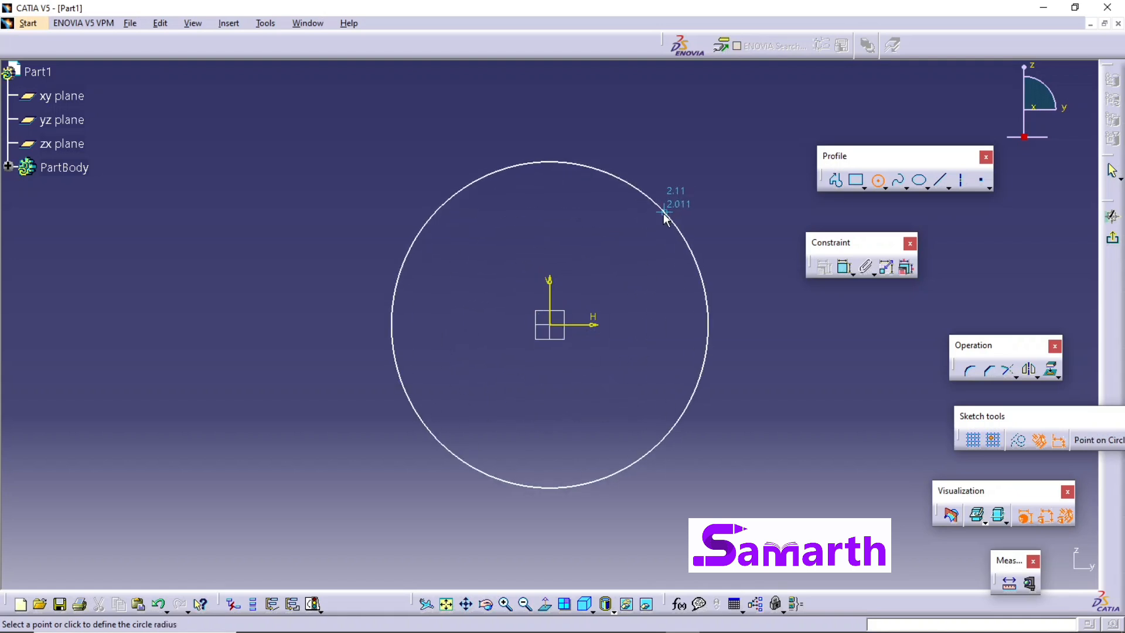
pyautogui.click(664, 213)
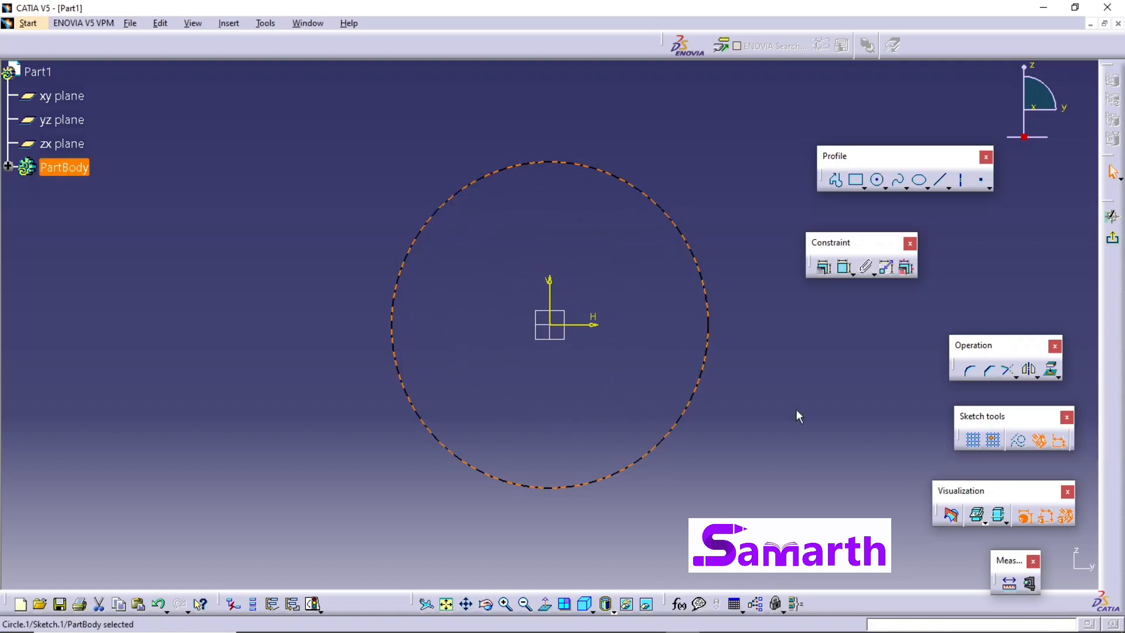
# Dimension the circle's diameter, set it to 5 in, and exit the sketch.
pyautogui.click(842, 270)
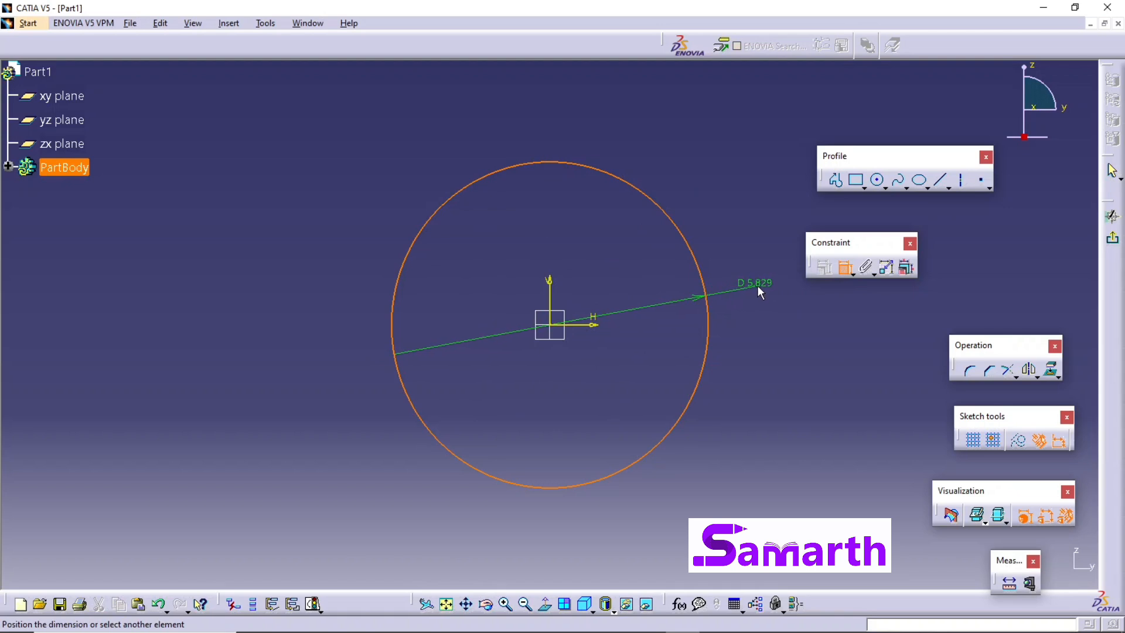
pyautogui.click(764, 284)
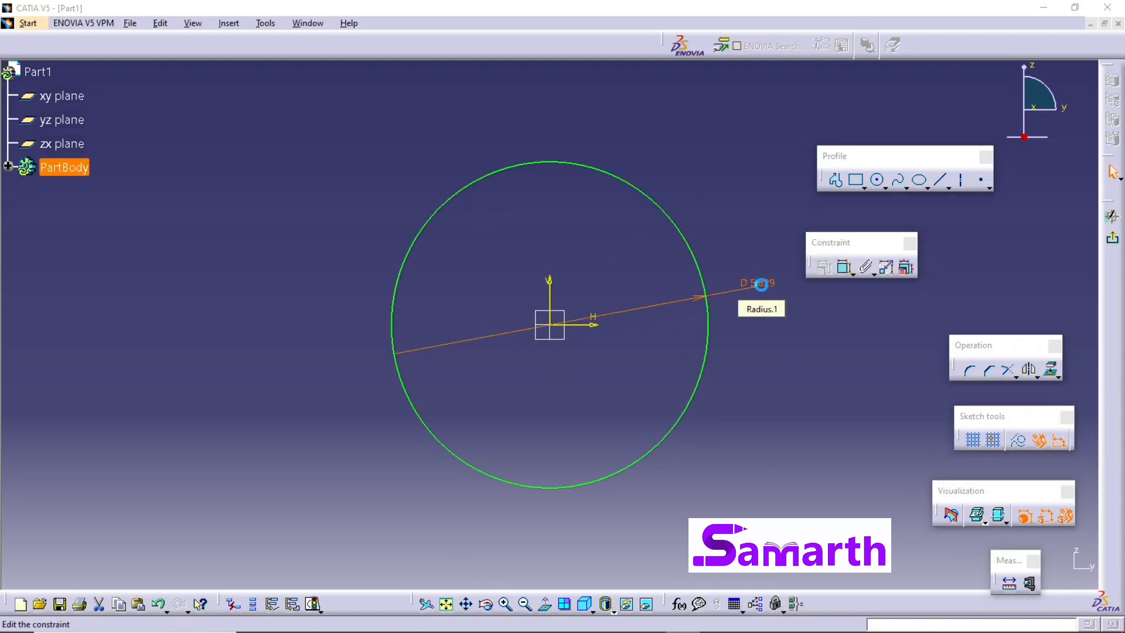
pyautogui.doubleClick(763, 287)
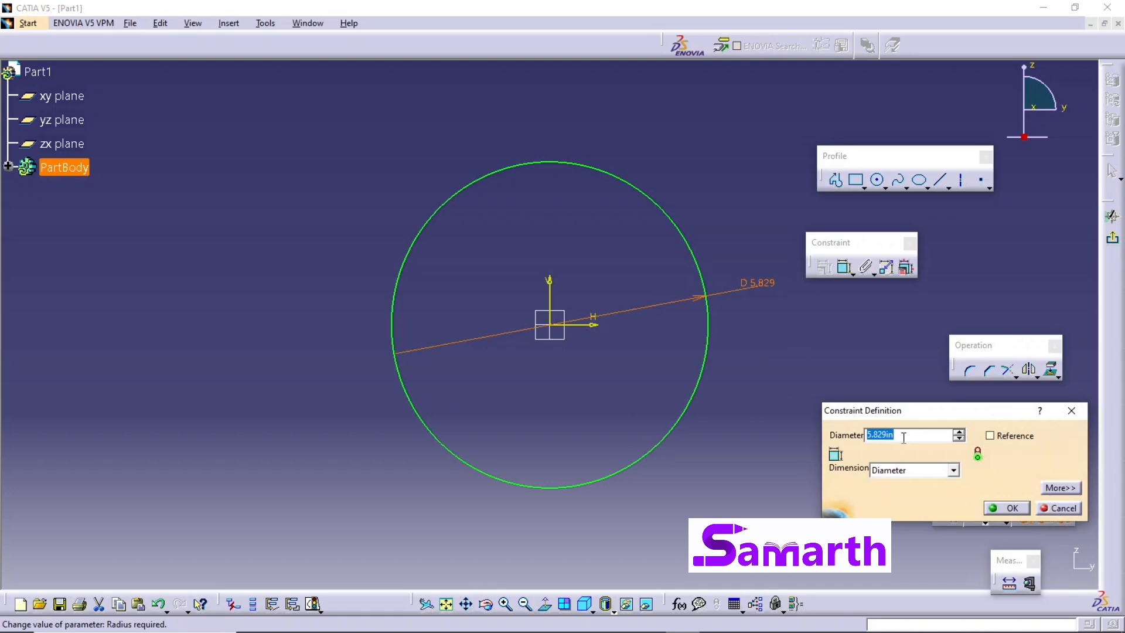
pyautogui.write('5')
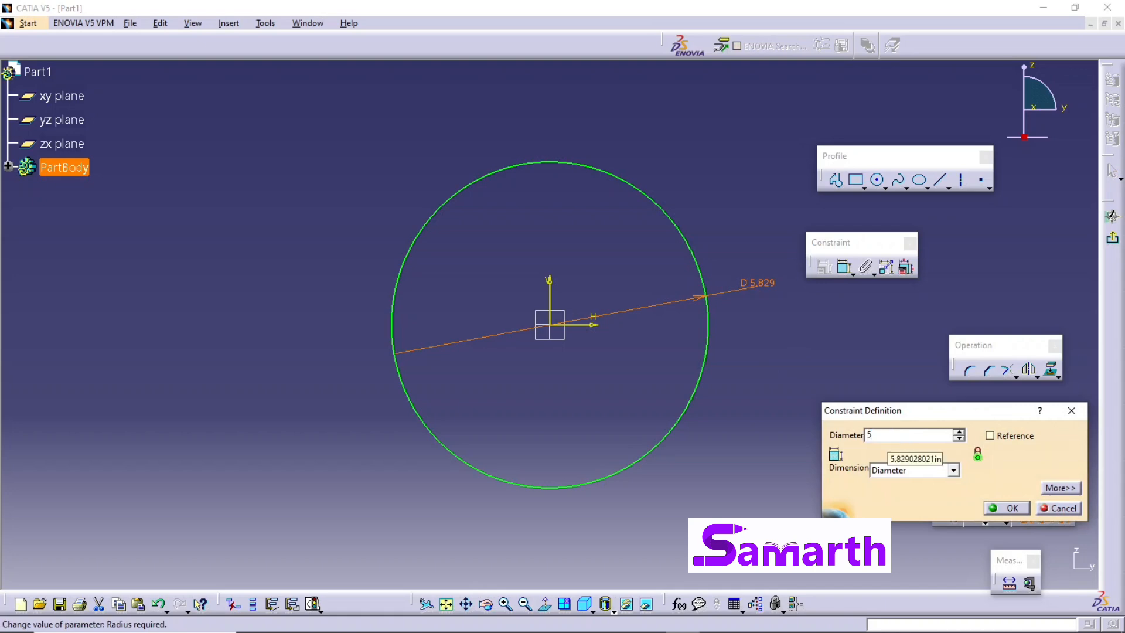
pyautogui.press('Return')
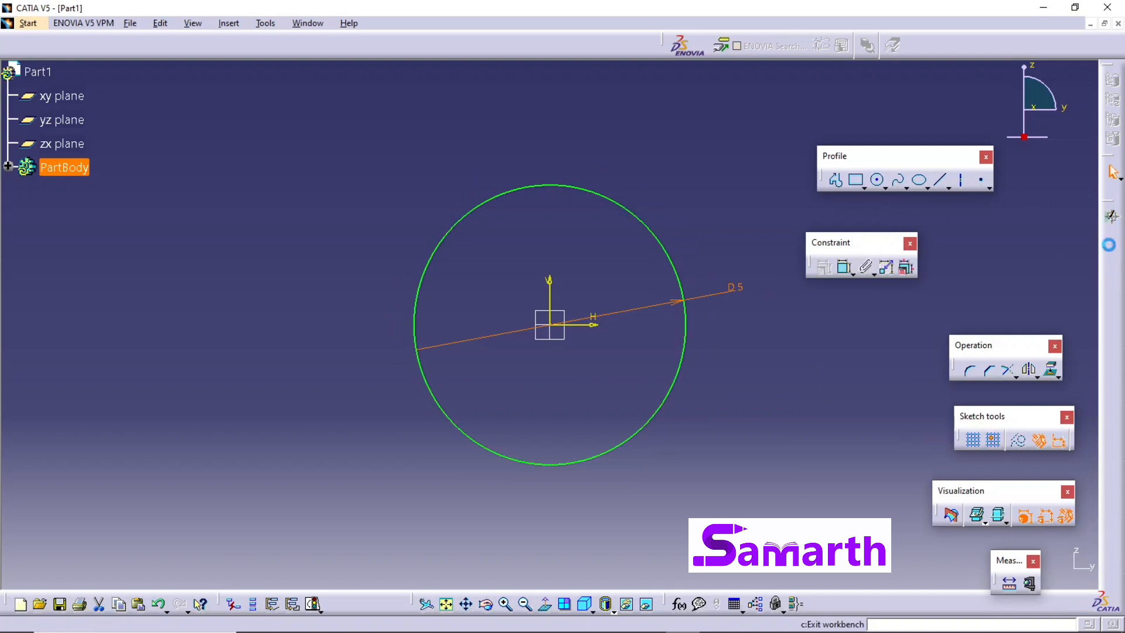
pyautogui.click(1113, 246)
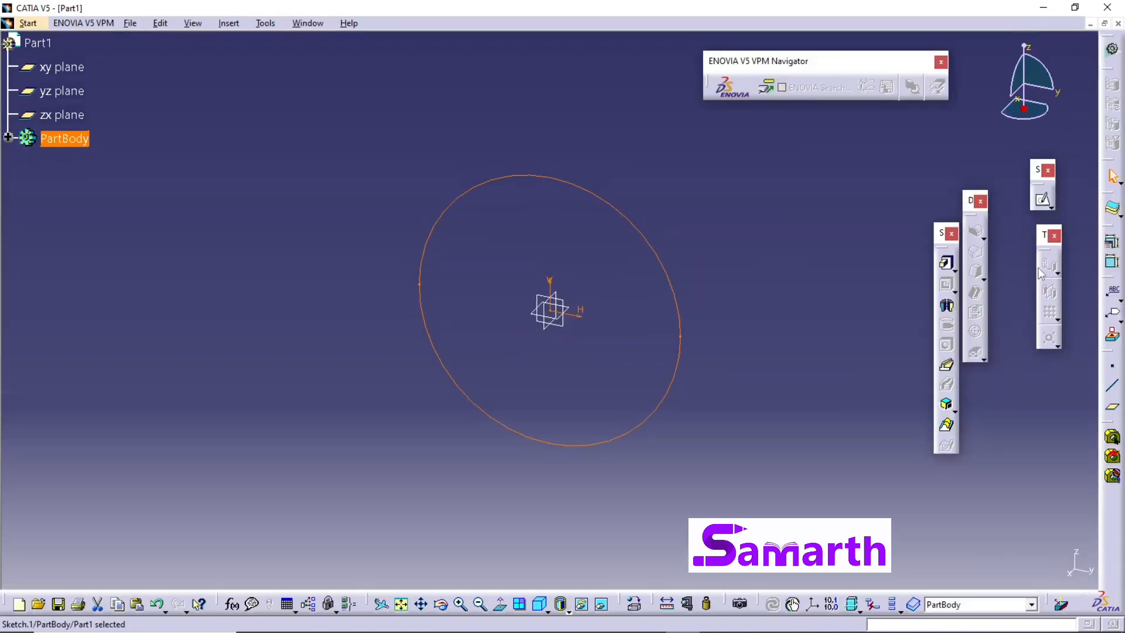
# Pad the circle sketch to a length of 0.875 in.
pyautogui.click(941, 268)
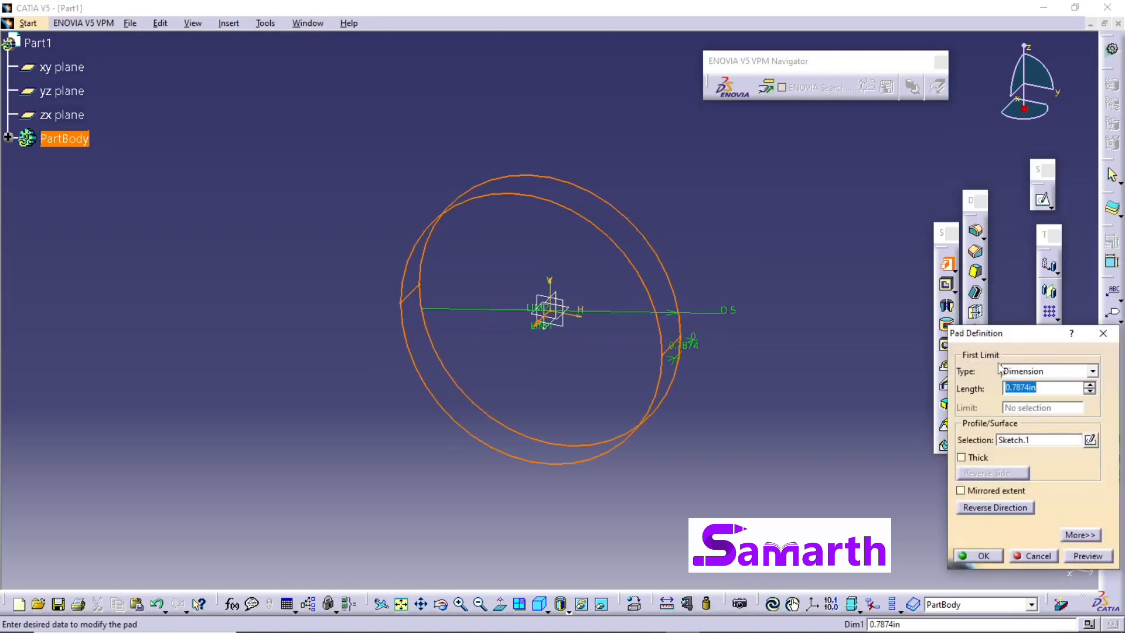
pyautogui.write('0.8')
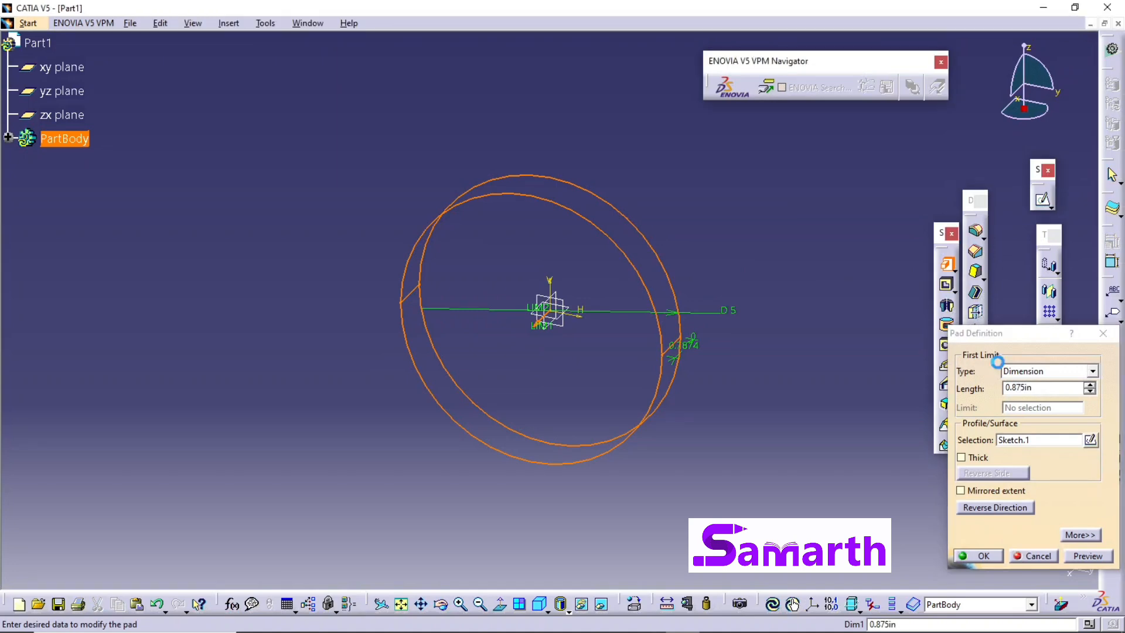
pyautogui.press('Return')
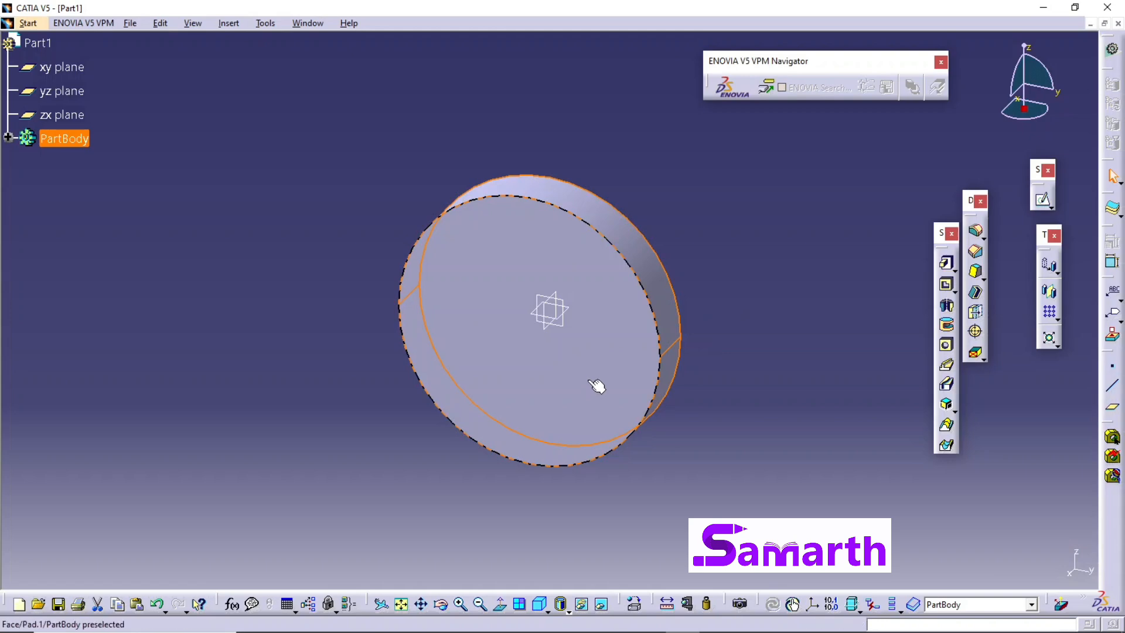
# Sketch a circle about 4.01 in in diameter on the disc's front face, centred on the origin.
pyautogui.click(594, 384)
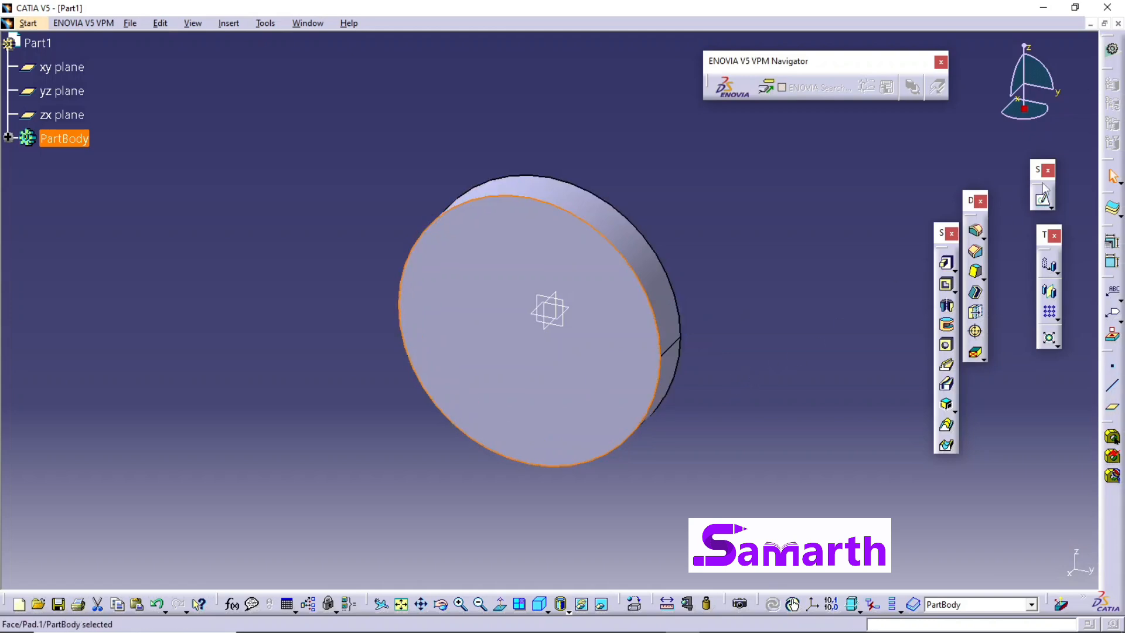
pyautogui.click(1043, 200)
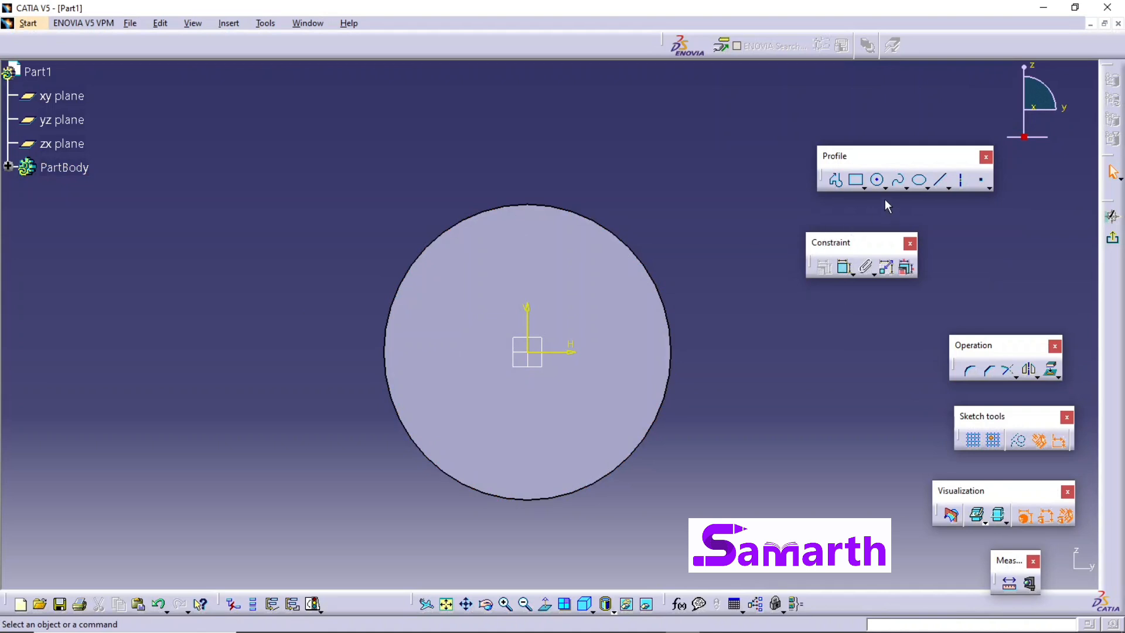
pyautogui.click(877, 180)
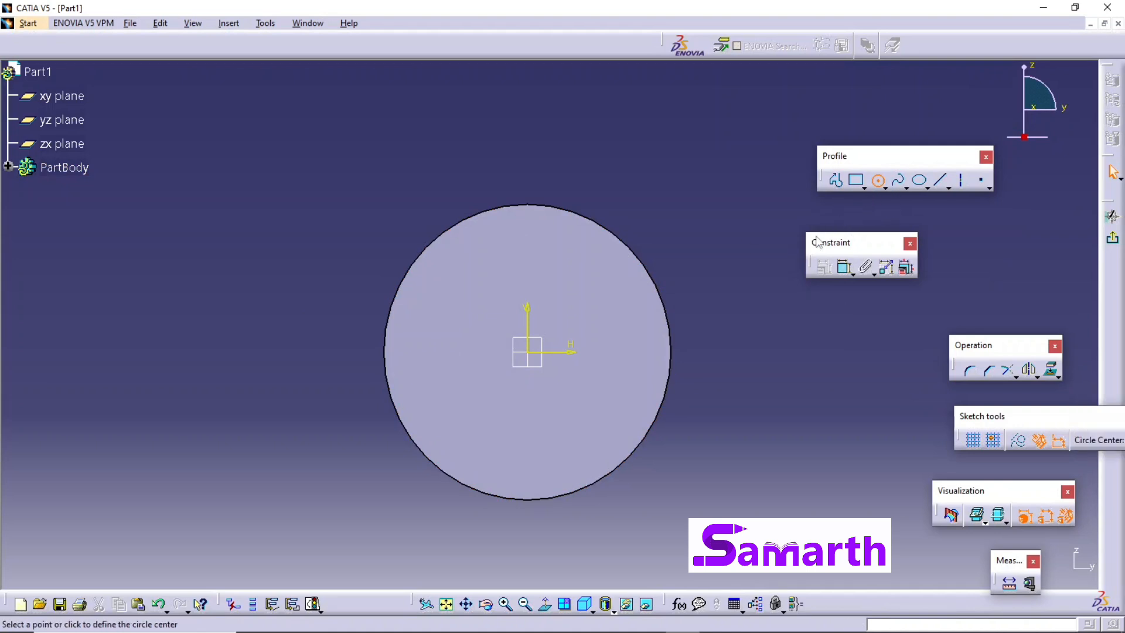
pyautogui.click(531, 352)
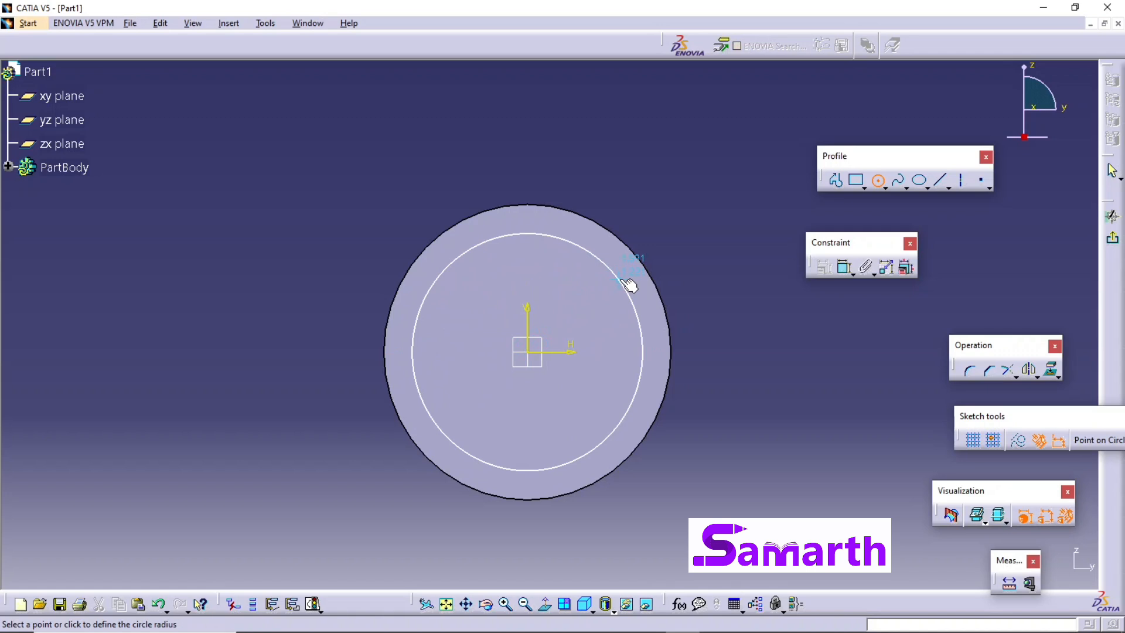
pyautogui.click(628, 286)
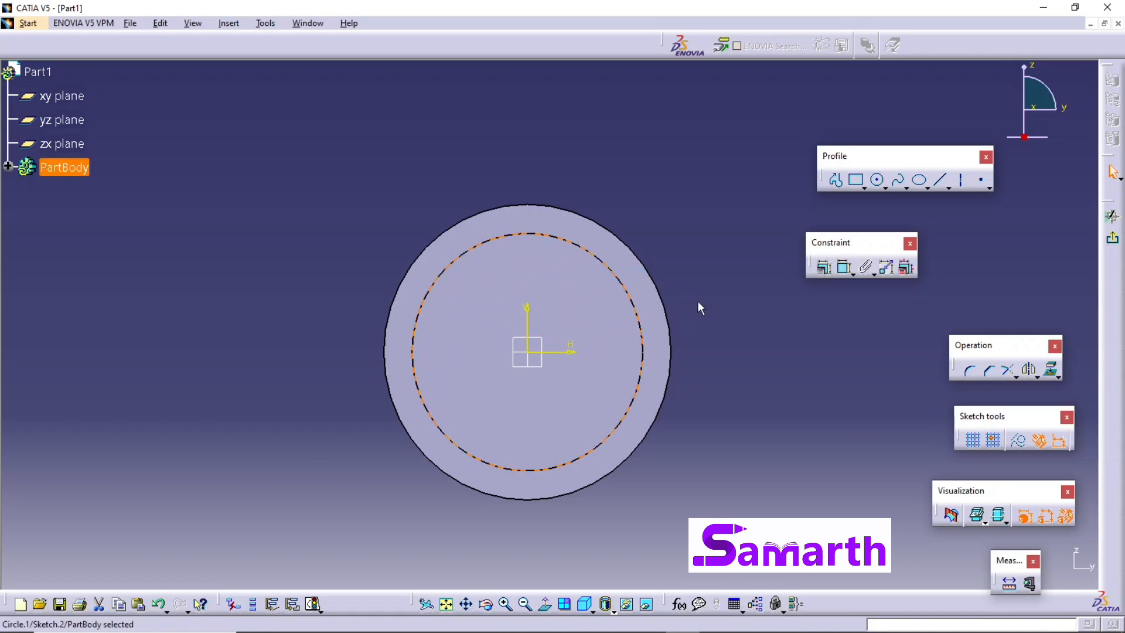
# Dimension the new circle's diameter, set it to 4.25 in, and exit the sketch.
pyautogui.click(844, 267)
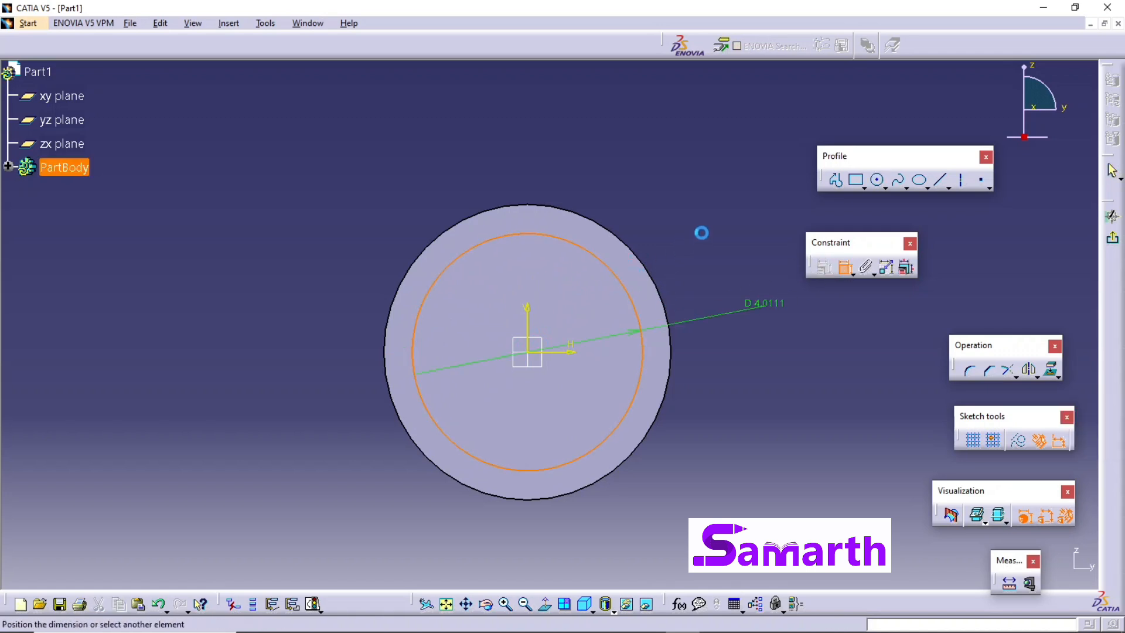
pyautogui.click(677, 211)
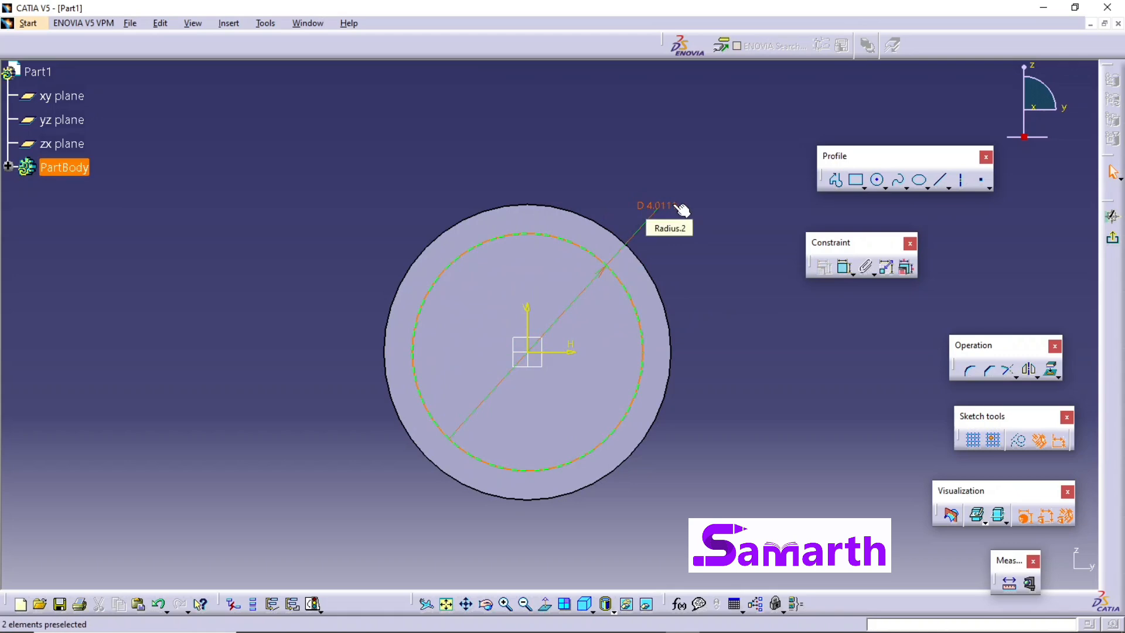
pyautogui.doubleClick(680, 208)
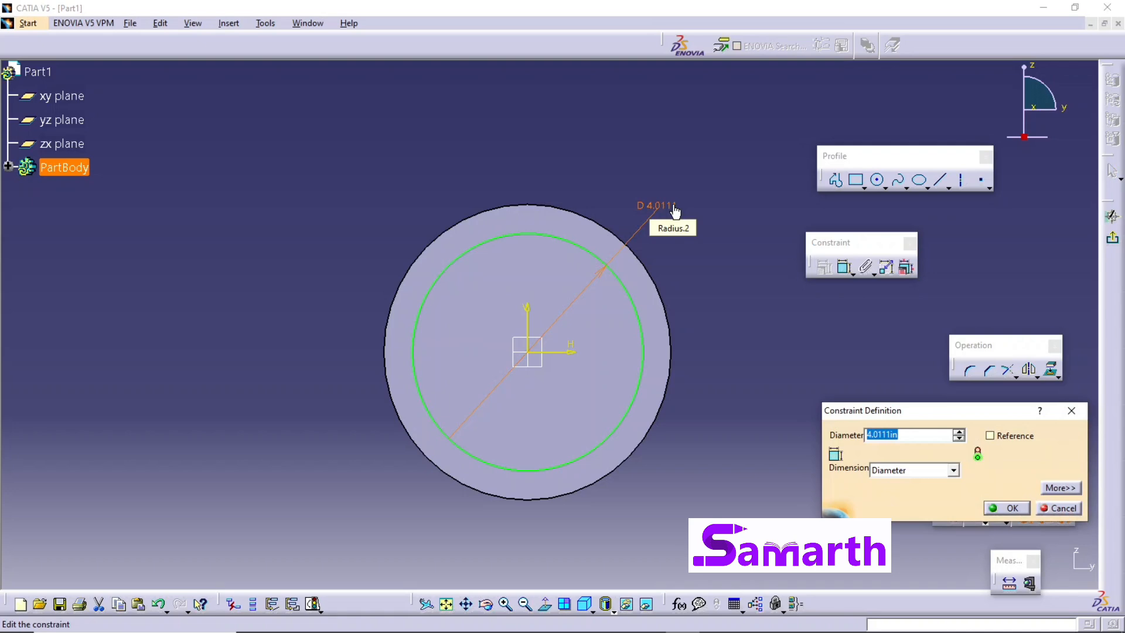
pyautogui.write('4.25')
pyautogui.press('Return')
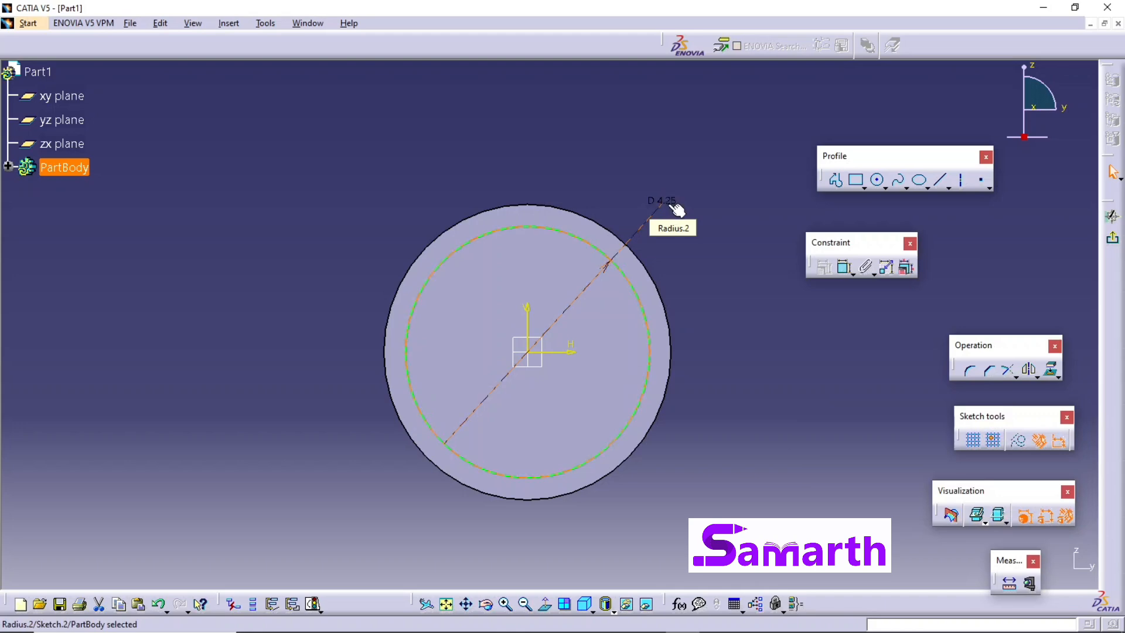
pyautogui.click(748, 351)
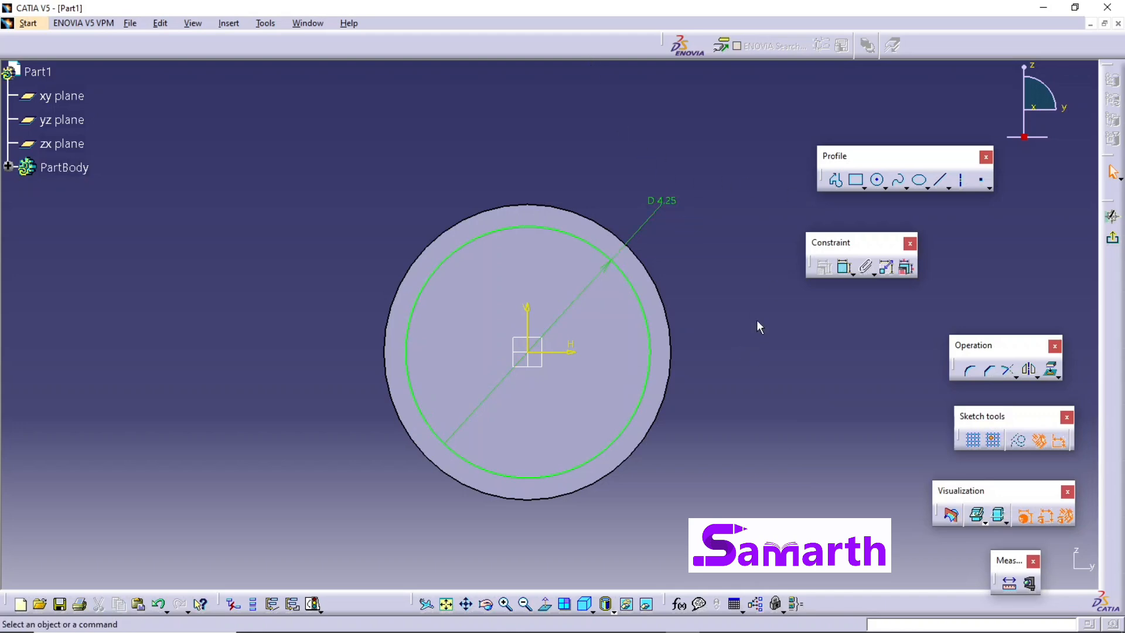
pyautogui.click(1113, 242)
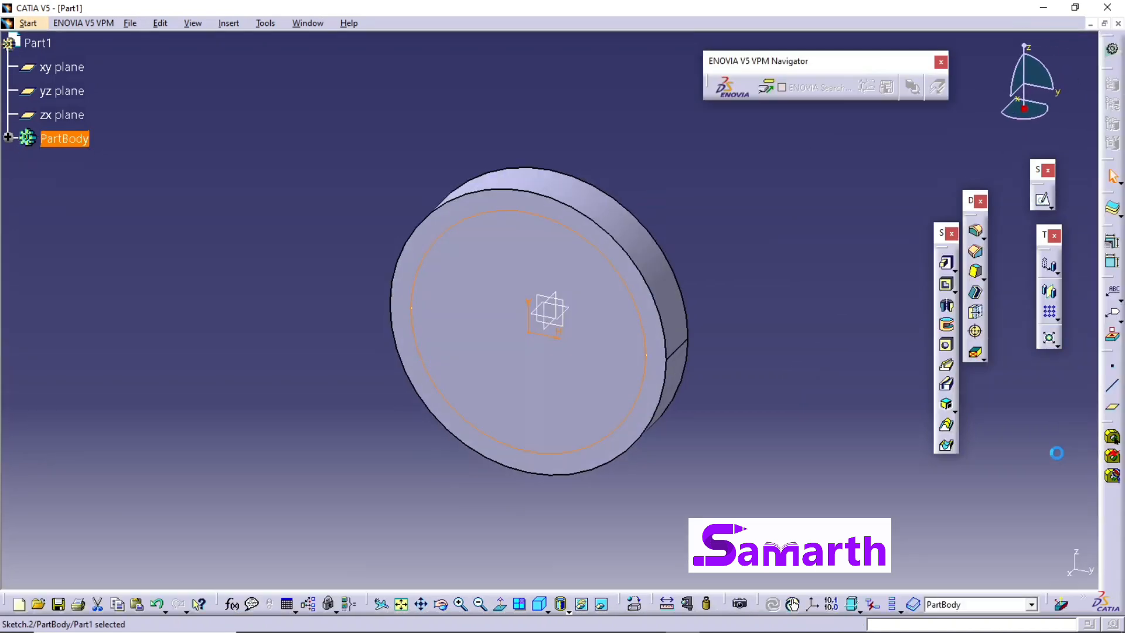
# Cut a pocket from the 4.25 in circle partway into the disc, leaving a solid floor behind the rim.
pyautogui.click(947, 286)
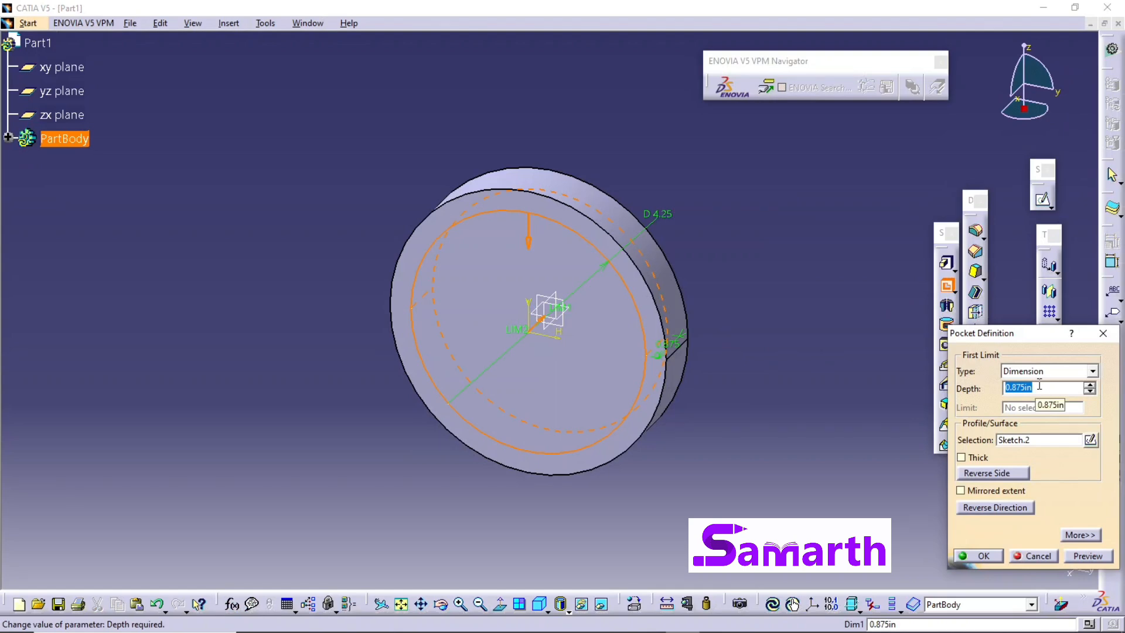
pyautogui.write('0.87')
pyautogui.press('Return')
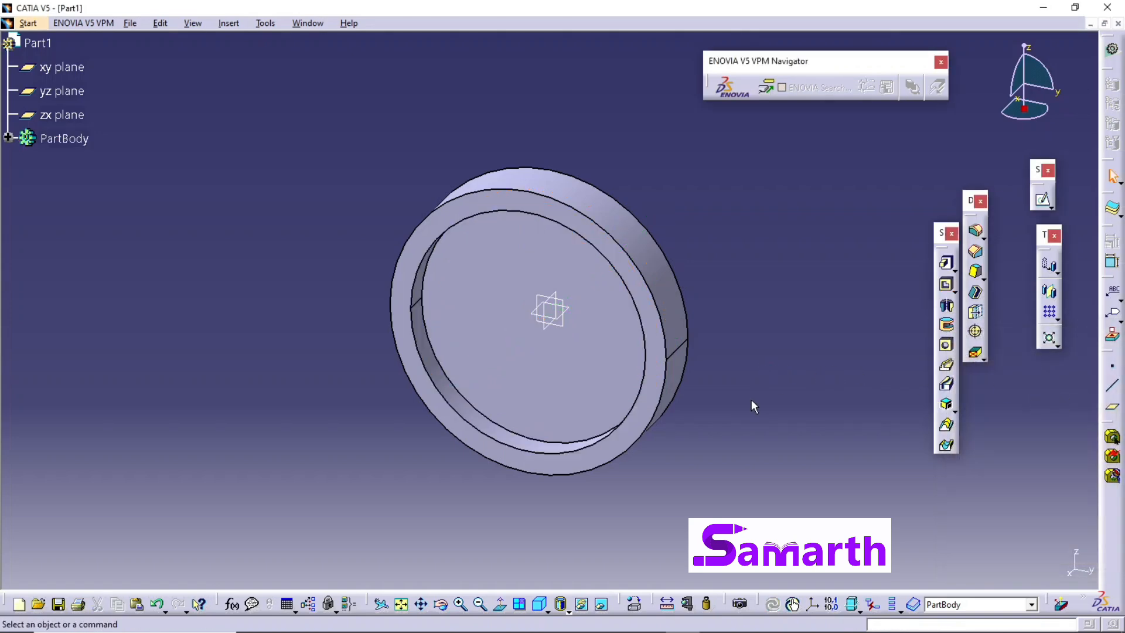
# Sketch a centred rectangle about 2.42 in wide and 2 in high on the pocket floor, centred on the origin.
pyautogui.moveTo(723, 460); pyautogui.dragTo(723, 404, button='middle')
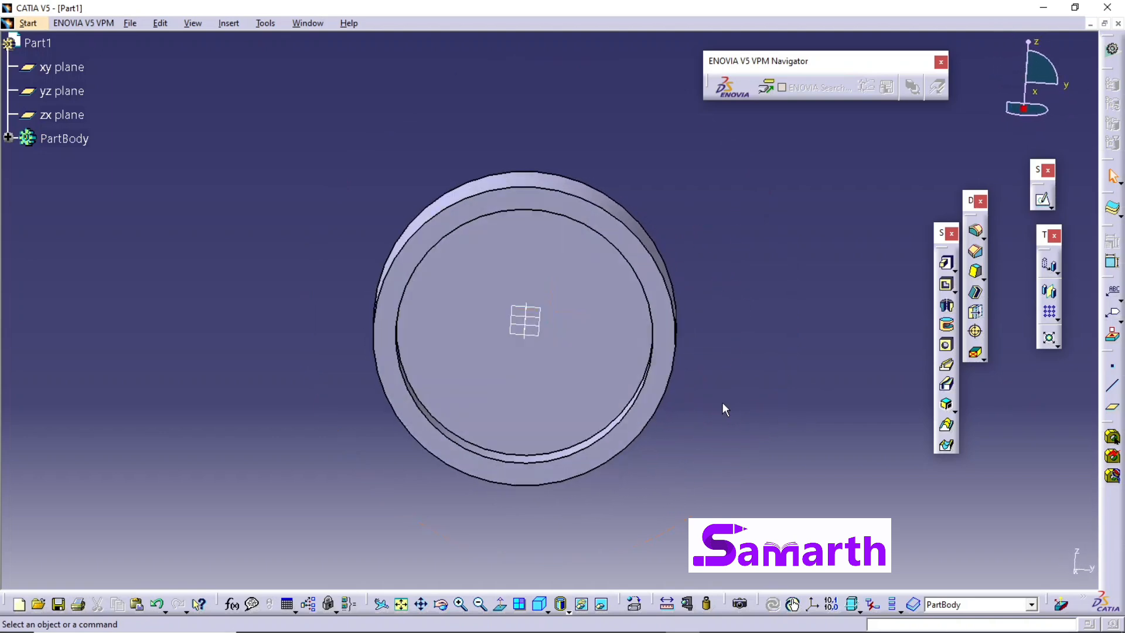
pyautogui.click(584, 305)
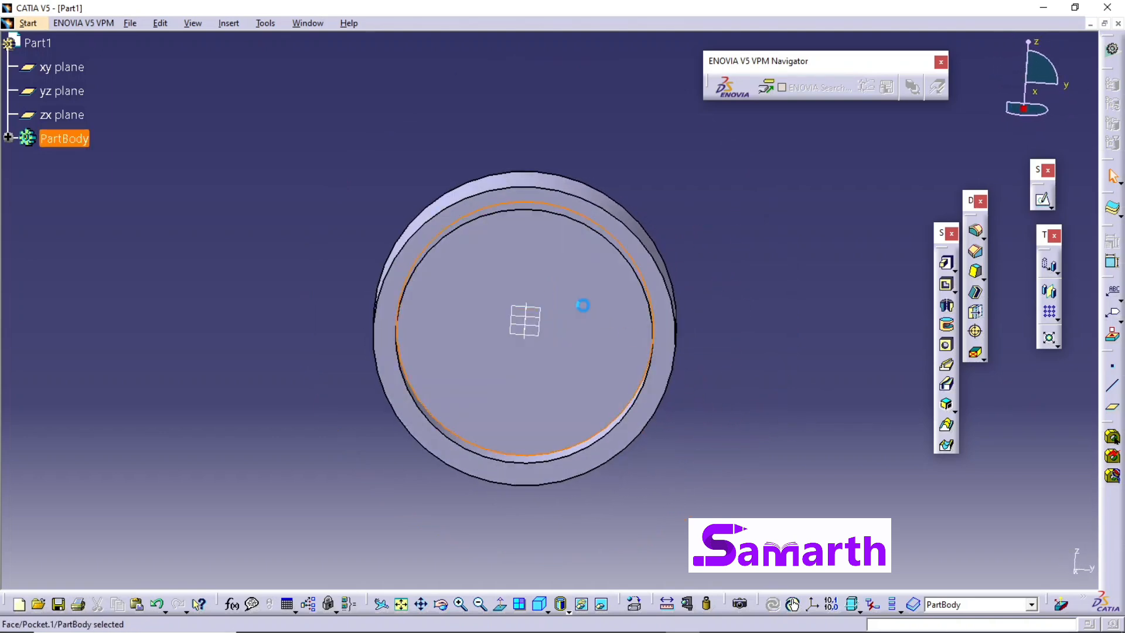
pyautogui.click(1043, 201)
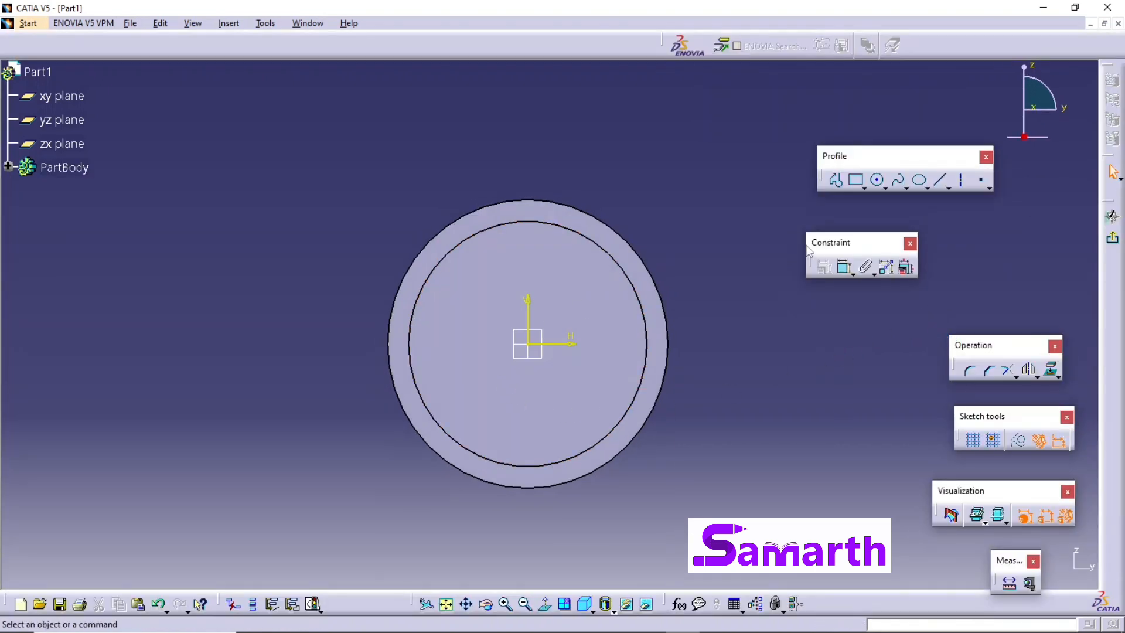
pyautogui.click(864, 187)
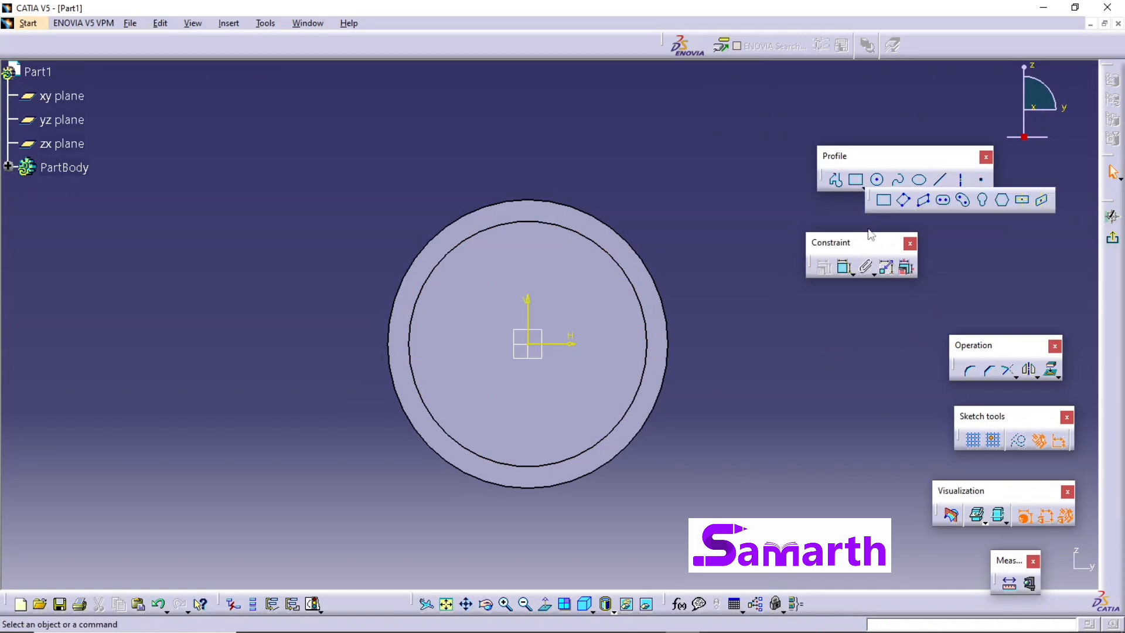
pyautogui.click(1021, 201)
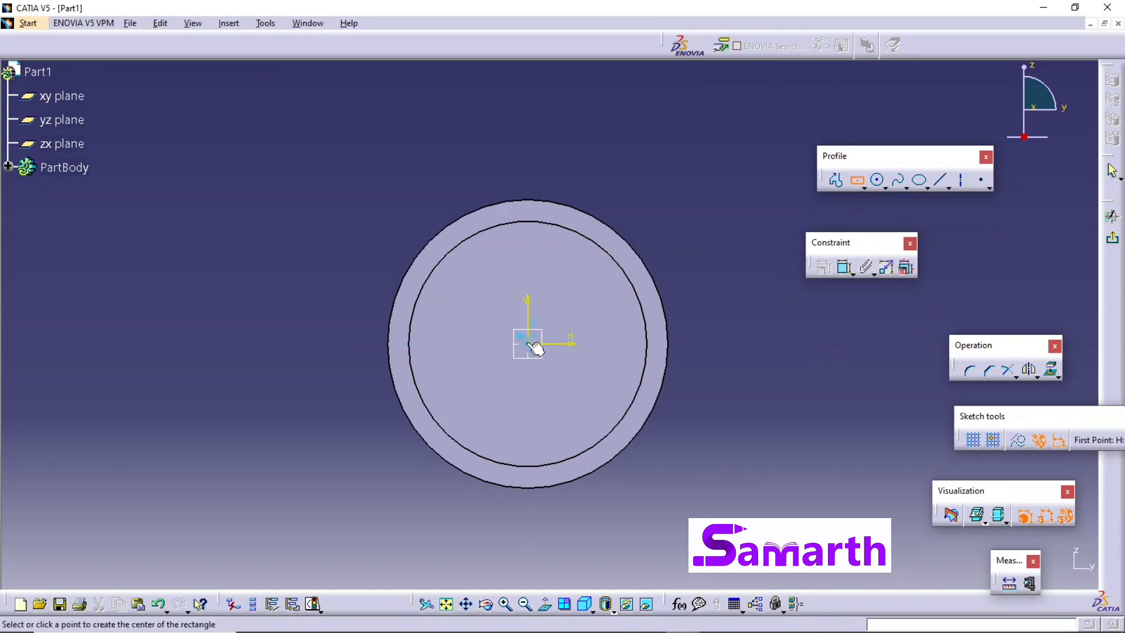
pyautogui.click(528, 344)
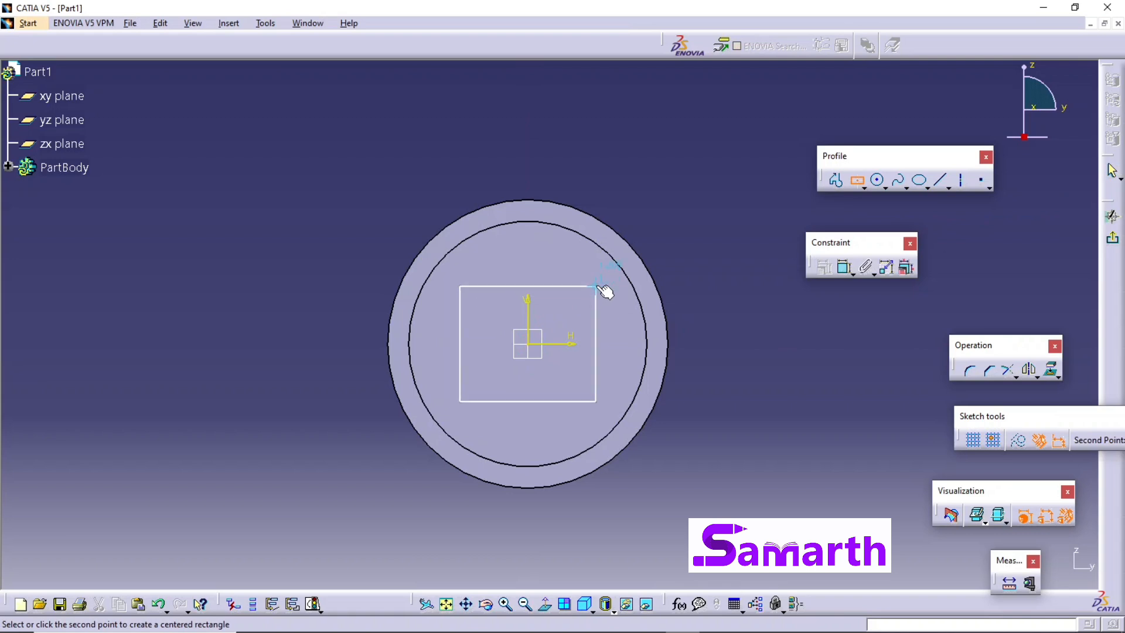
pyautogui.click(596, 286)
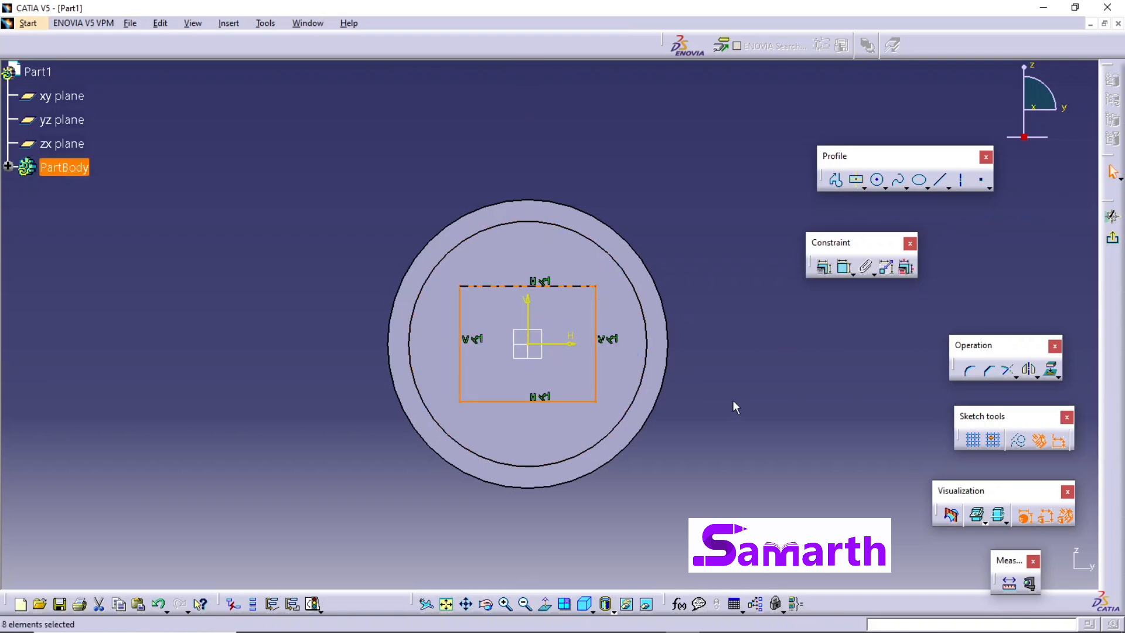
# Dimension the rectangle's lower edge from the horizontal axis and set the offset to 2/2 in.
pyautogui.click(844, 269)
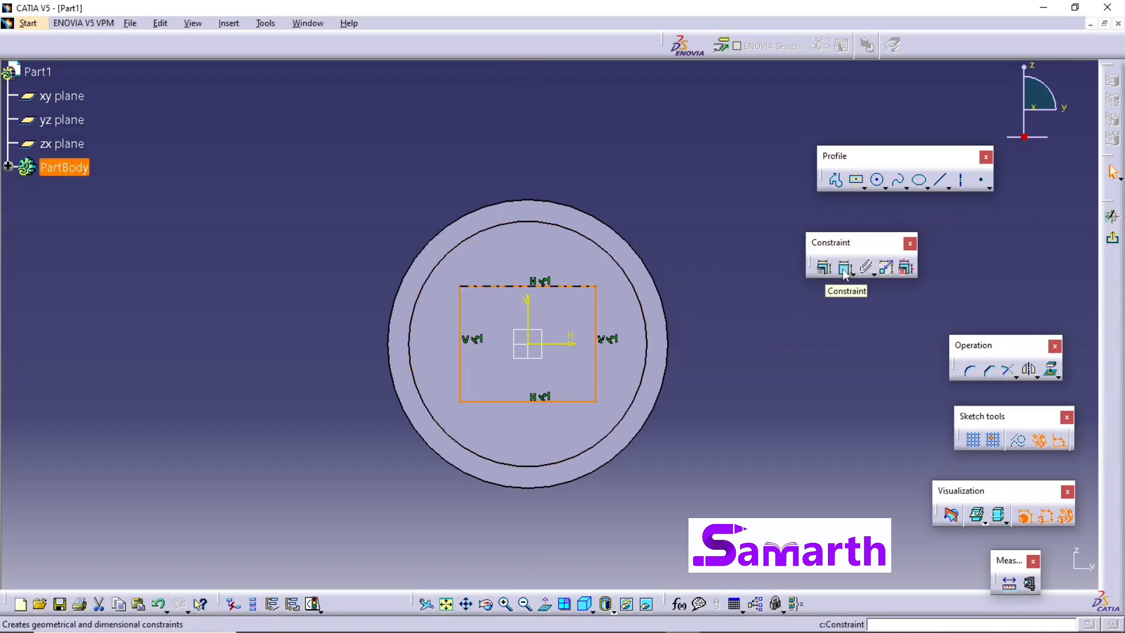
pyautogui.click(843, 269)
pyautogui.click(550, 343)
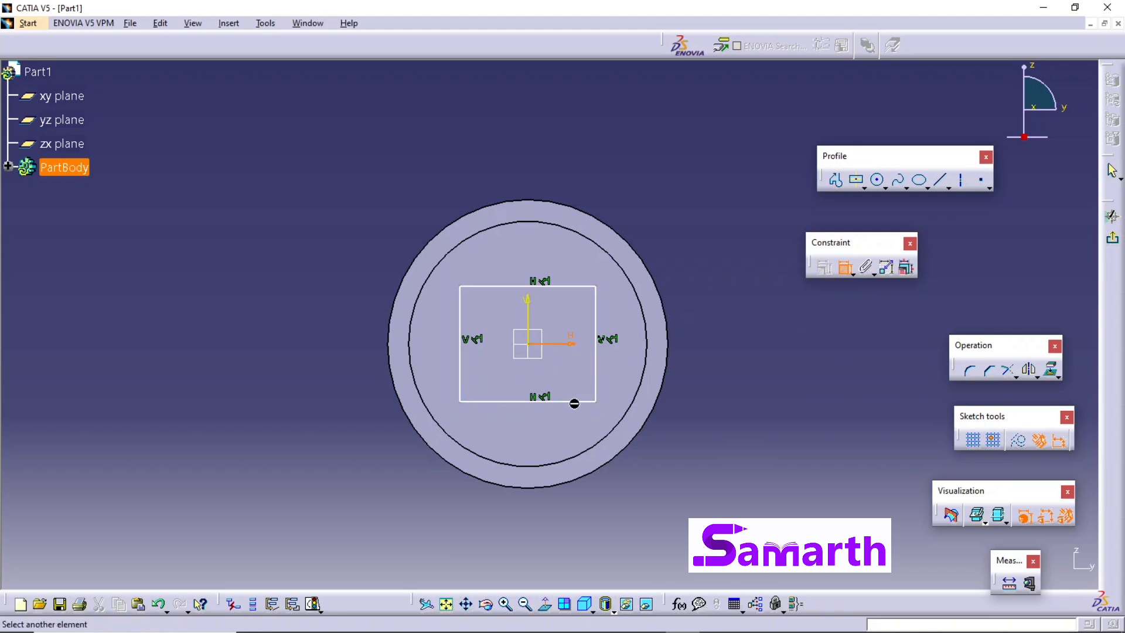
pyautogui.click(582, 403)
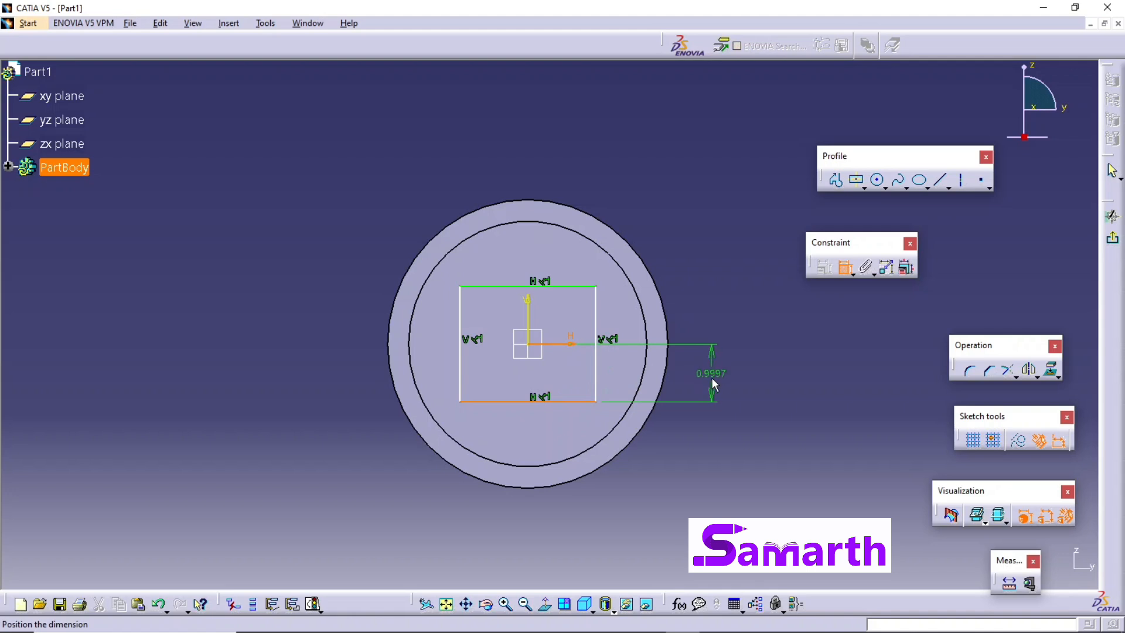
pyautogui.click(719, 378)
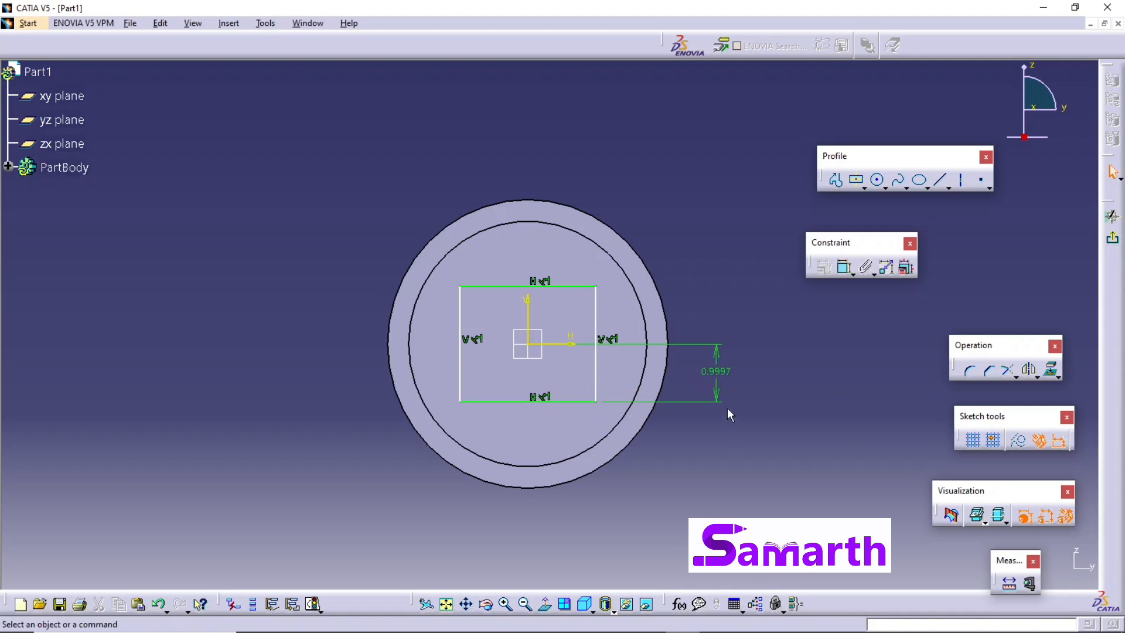
pyautogui.doubleClick(717, 376)
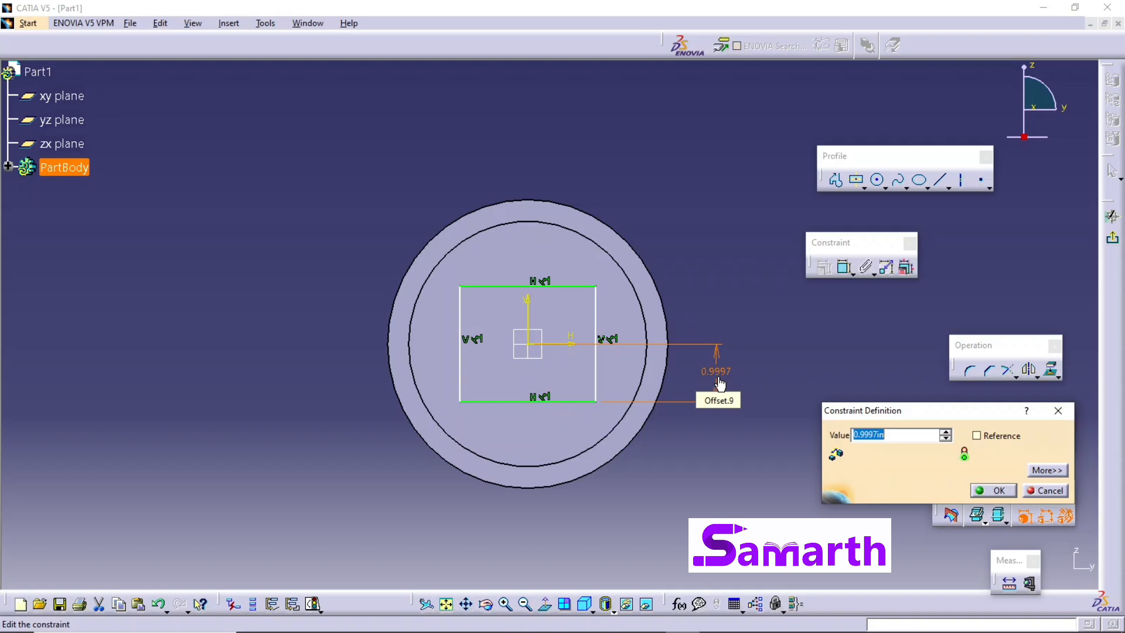
pyautogui.write('2/2')
pyautogui.press('Return')
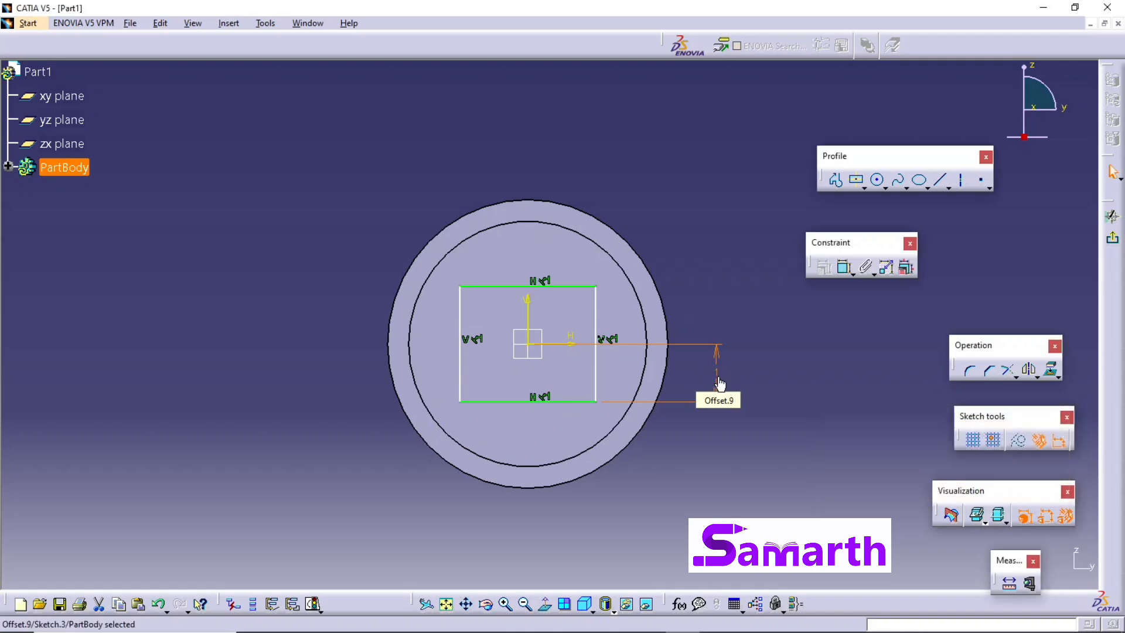
pyautogui.click(819, 460)
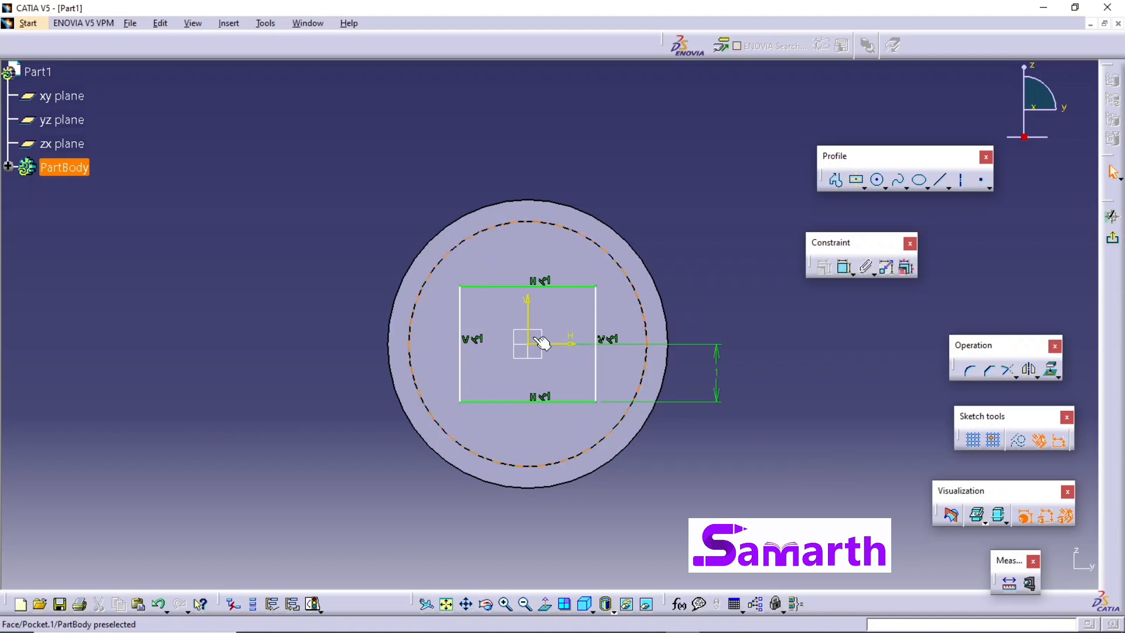
# Dimension the rectangle's left edge from the vertical axis, set the offset to 1 in, and exit the sketch.
pyautogui.click(535, 316)
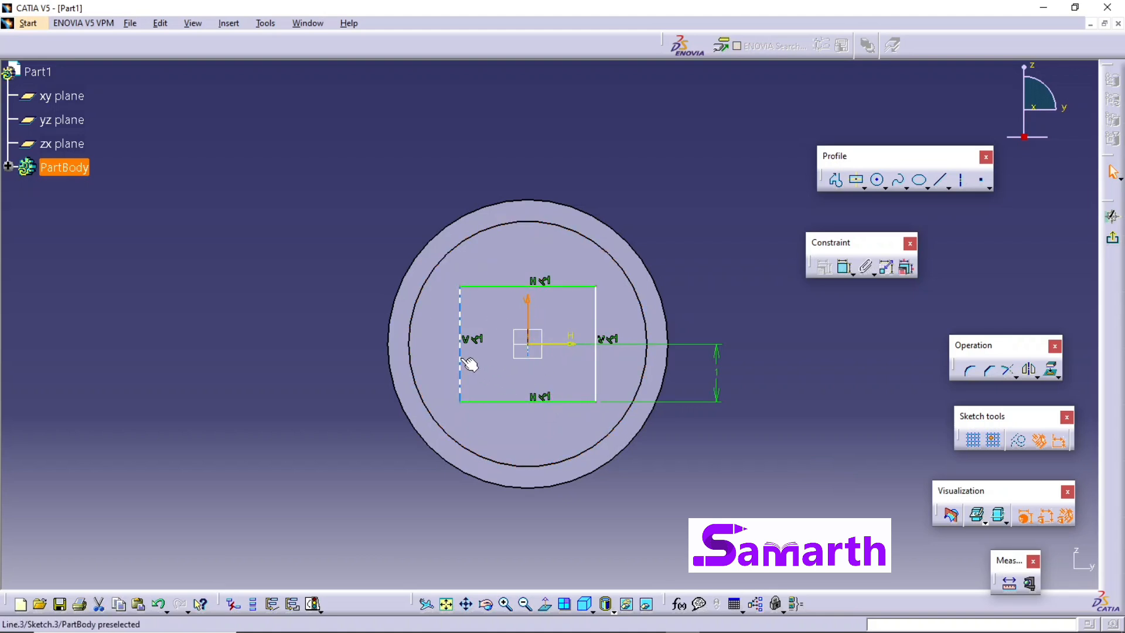
pyautogui.click(463, 360)
pyautogui.click(843, 269)
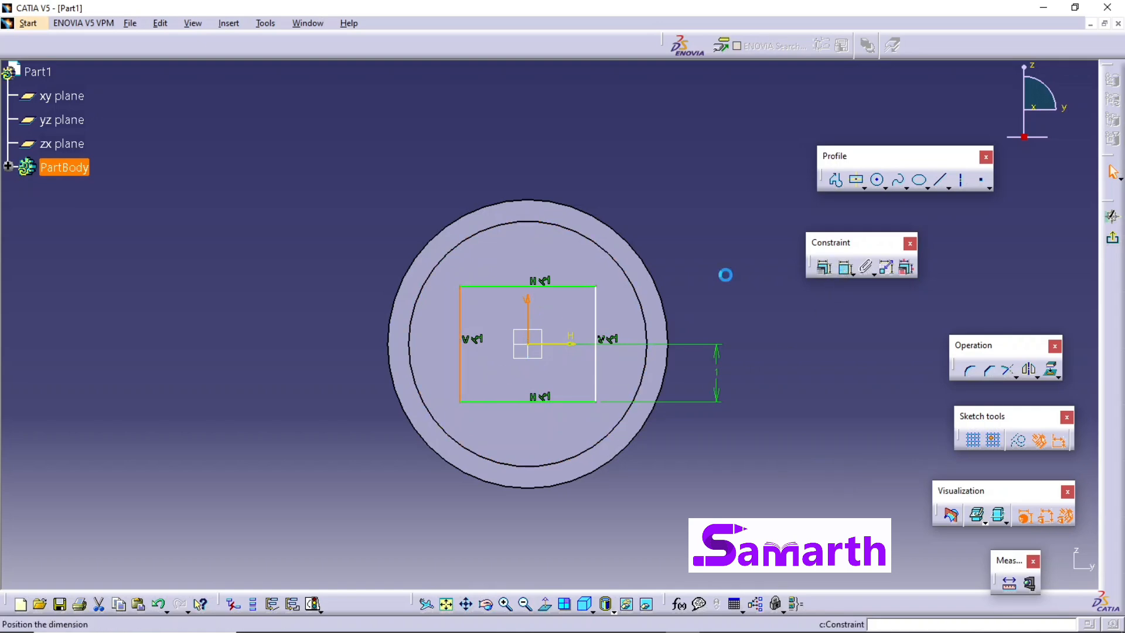
pyautogui.click(491, 180)
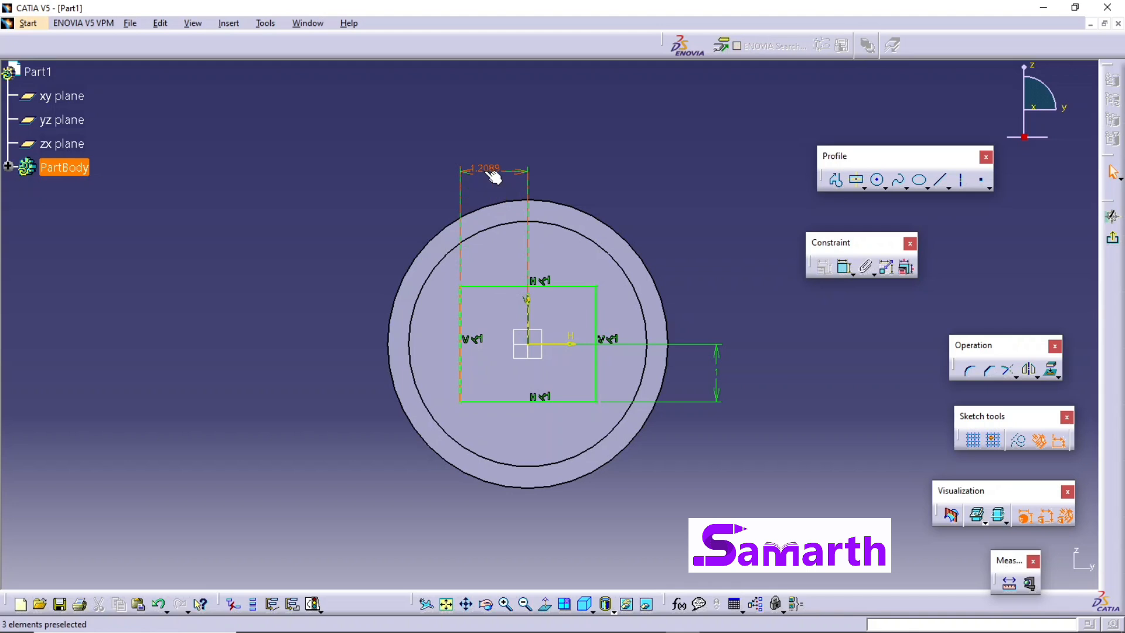
pyautogui.doubleClick(490, 171)
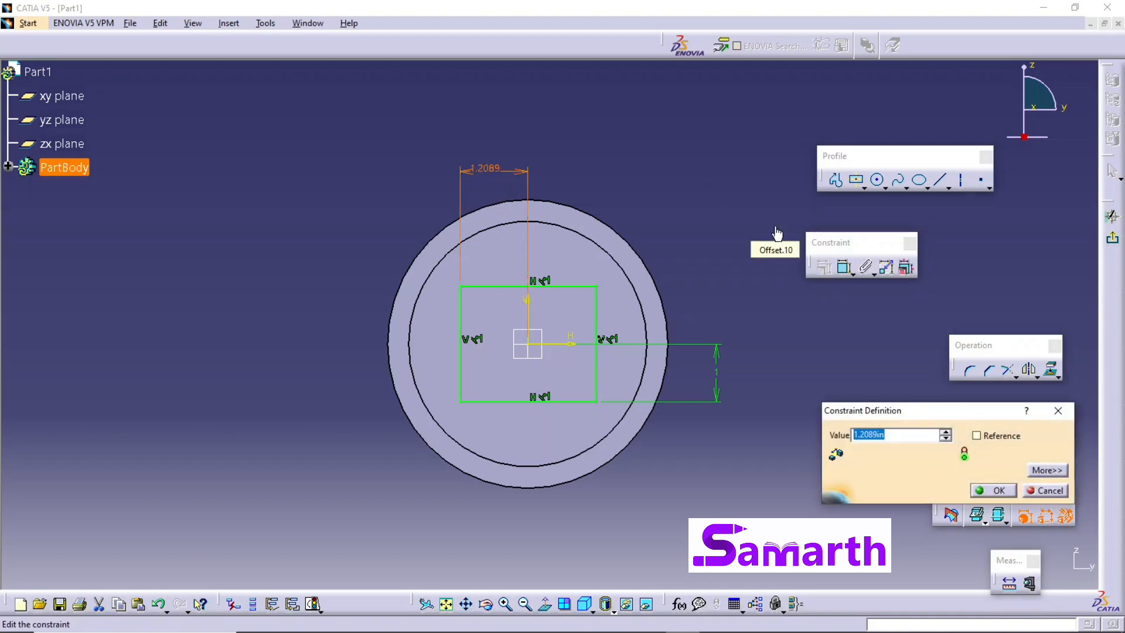
pyautogui.write('1')
pyautogui.press('Return')
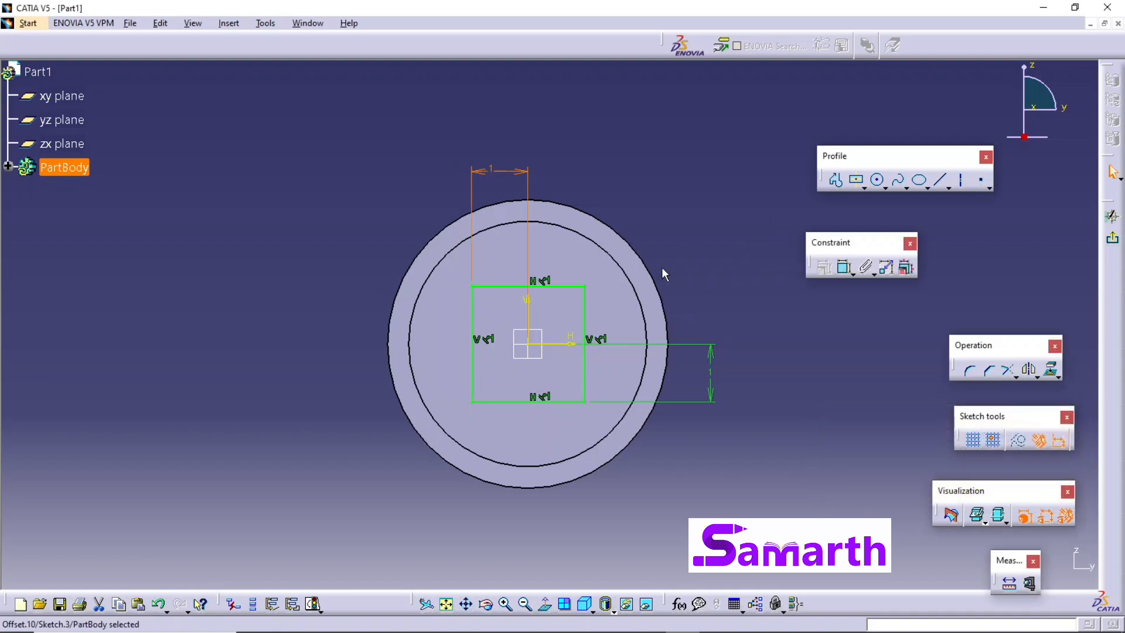
pyautogui.click(858, 430)
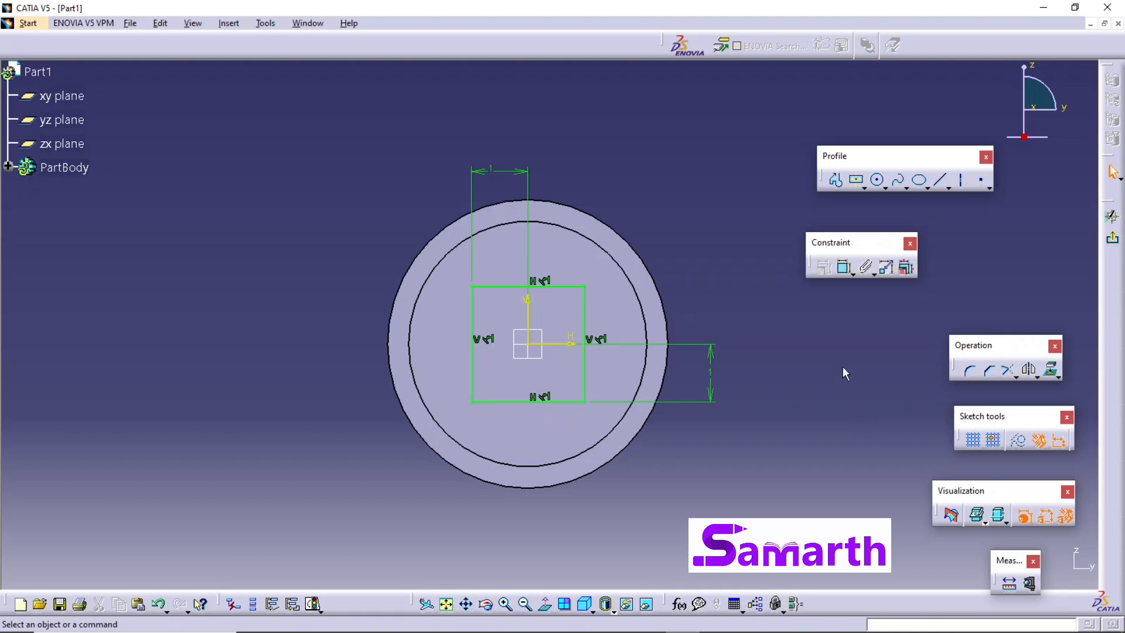
pyautogui.click(1113, 240)
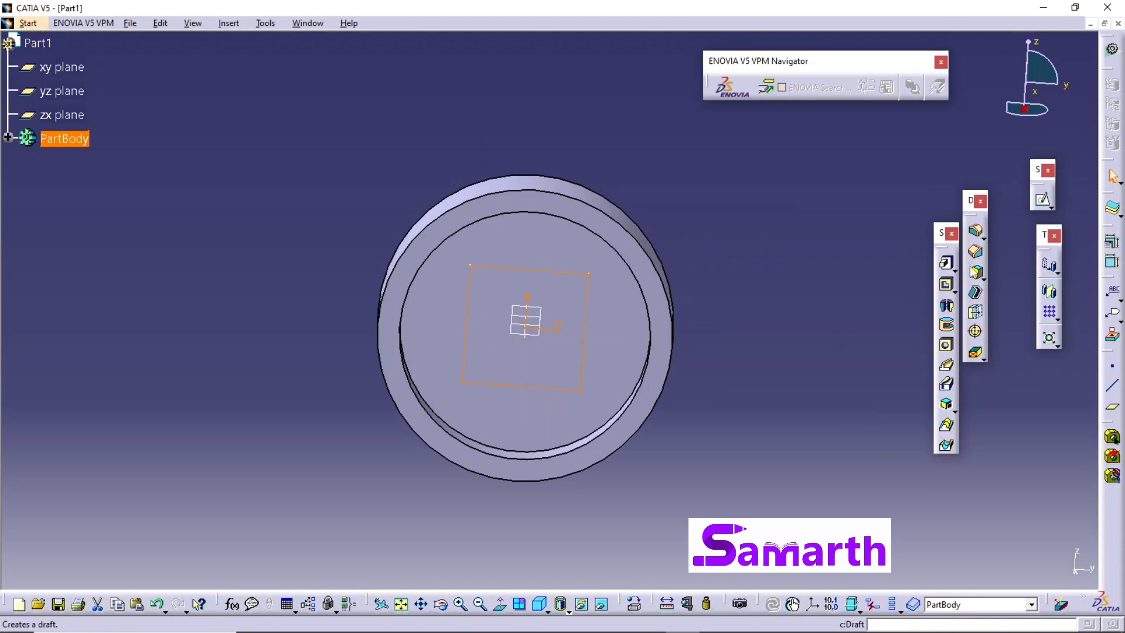
# Pad the square sketch to a length of 2.4375 in.
pyautogui.click(946, 262)
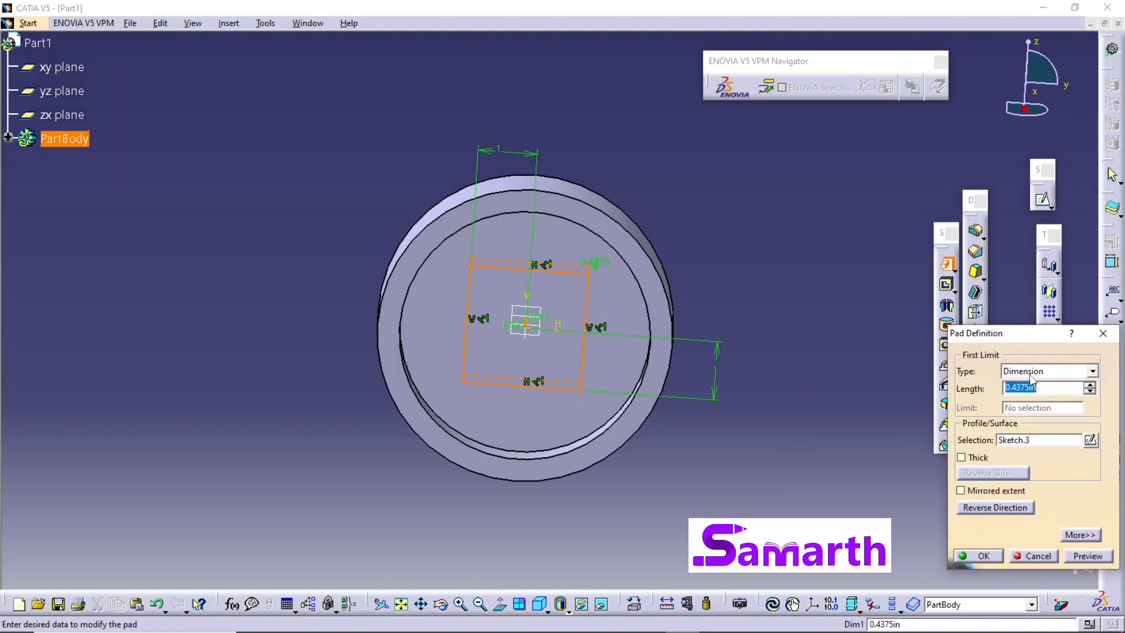
pyautogui.write('2')
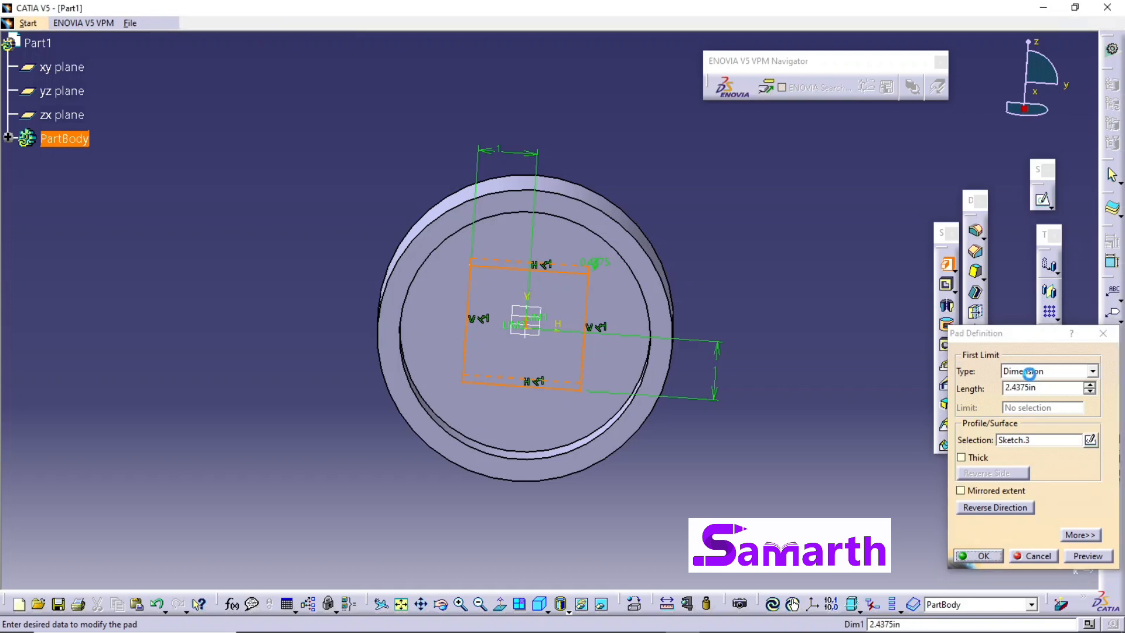
pyautogui.press('Return')
# Reverse the square pad's direction so it extends out of the open side of the pocket.
pyautogui.moveTo(831, 395); pyautogui.dragTo(603, 389, button='middle')
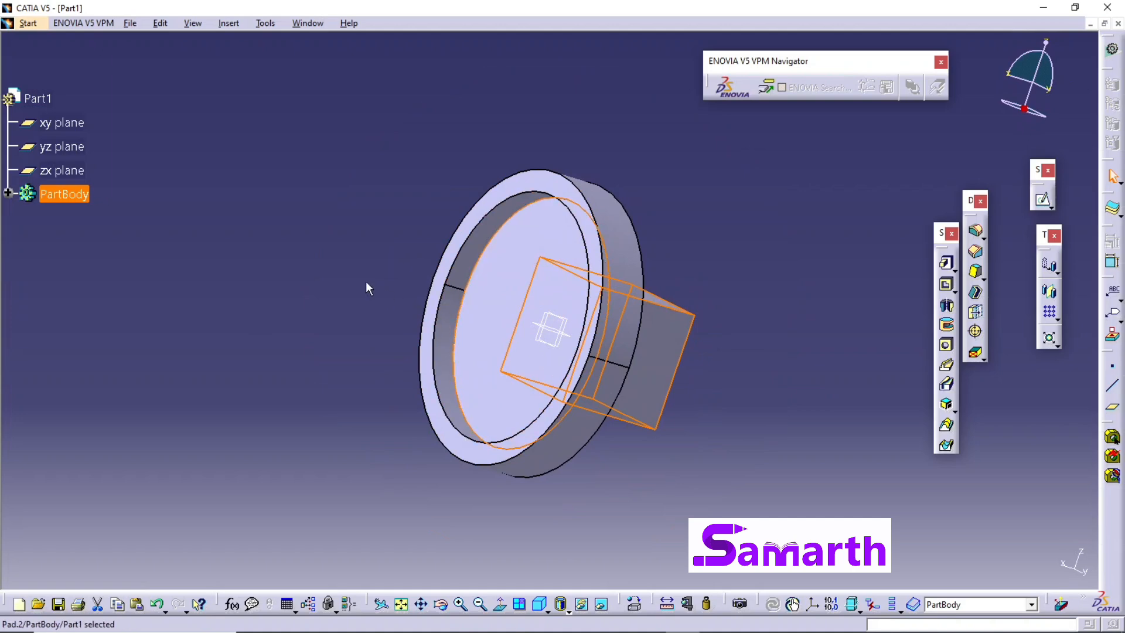
pyautogui.scroll(1, 366, 283)
pyautogui.moveTo(366, 283); pyautogui.dragTo(433, 316, button='middle')
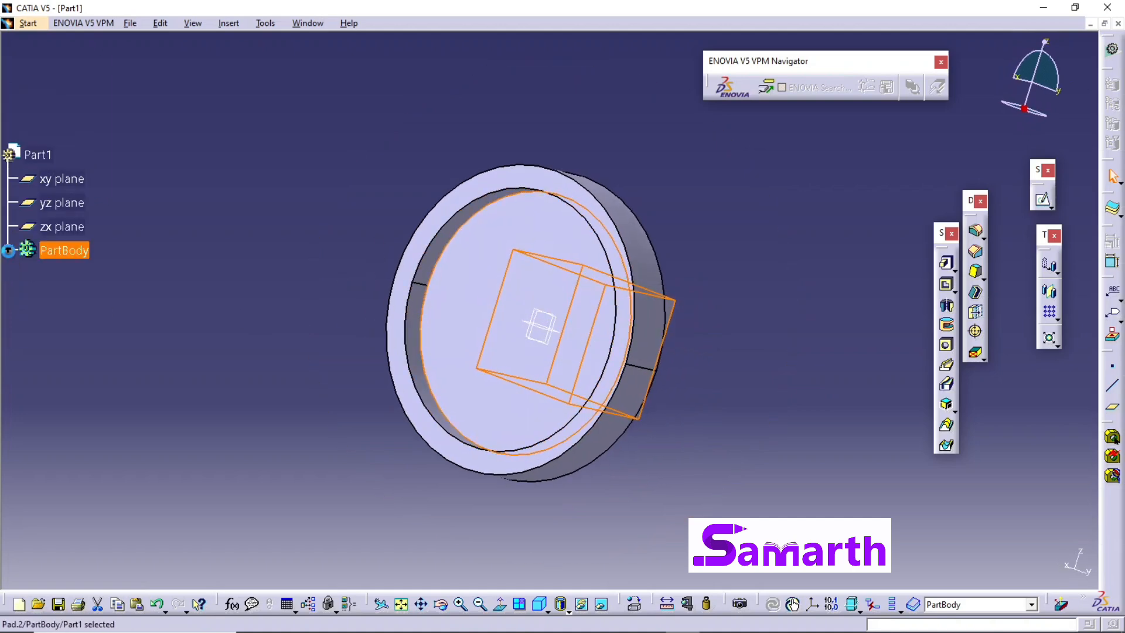
pyautogui.click(8, 249)
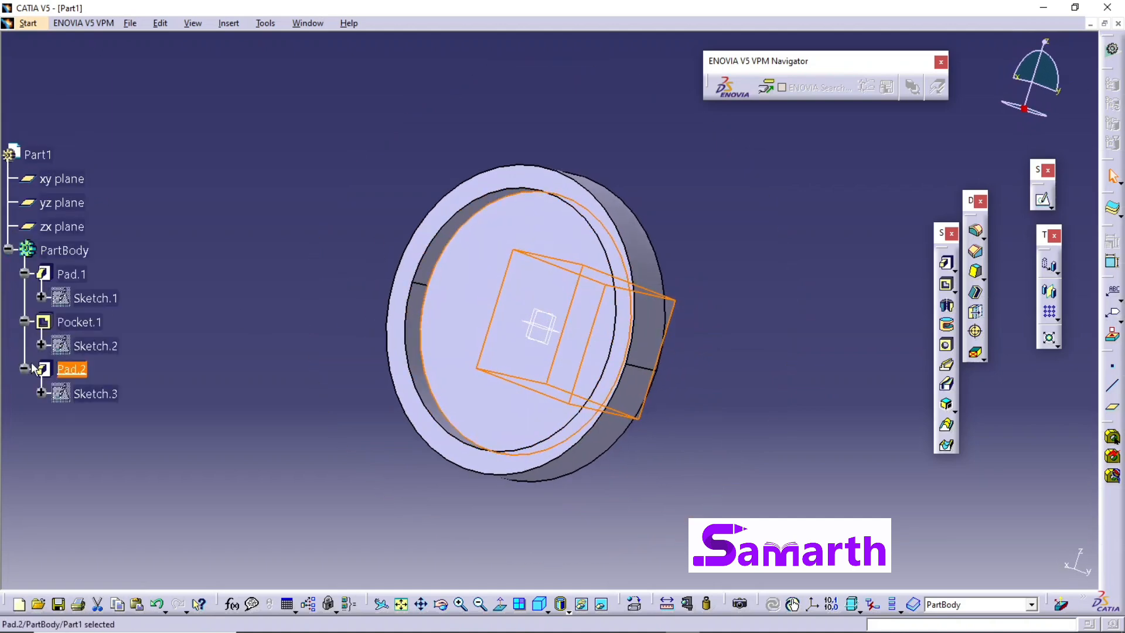
pyautogui.doubleClick(74, 369)
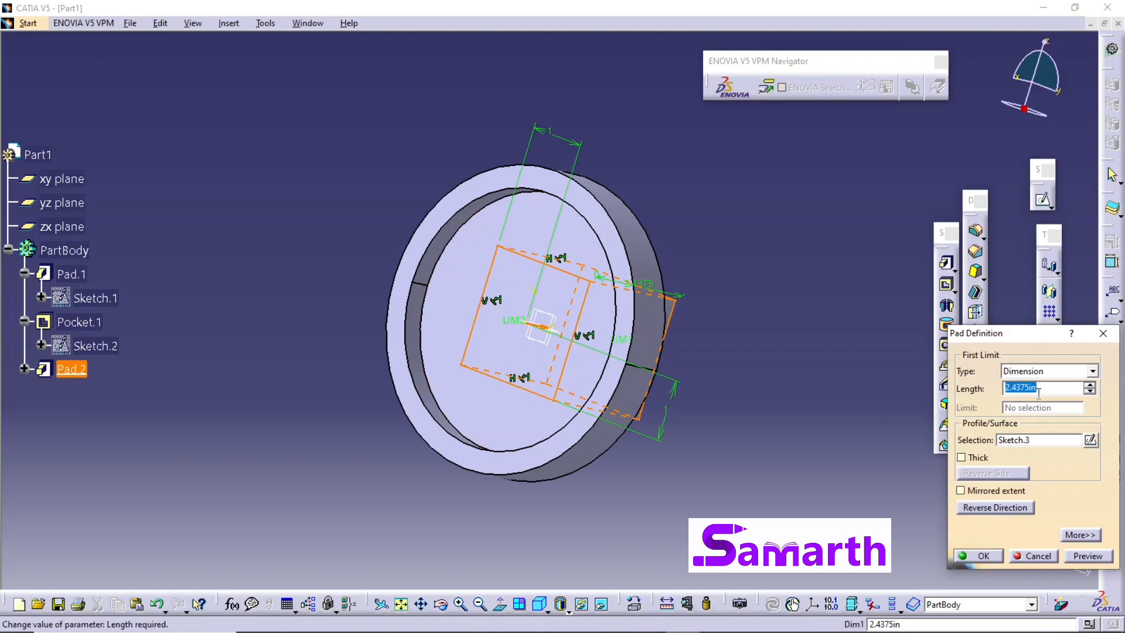
pyautogui.click(1014, 509)
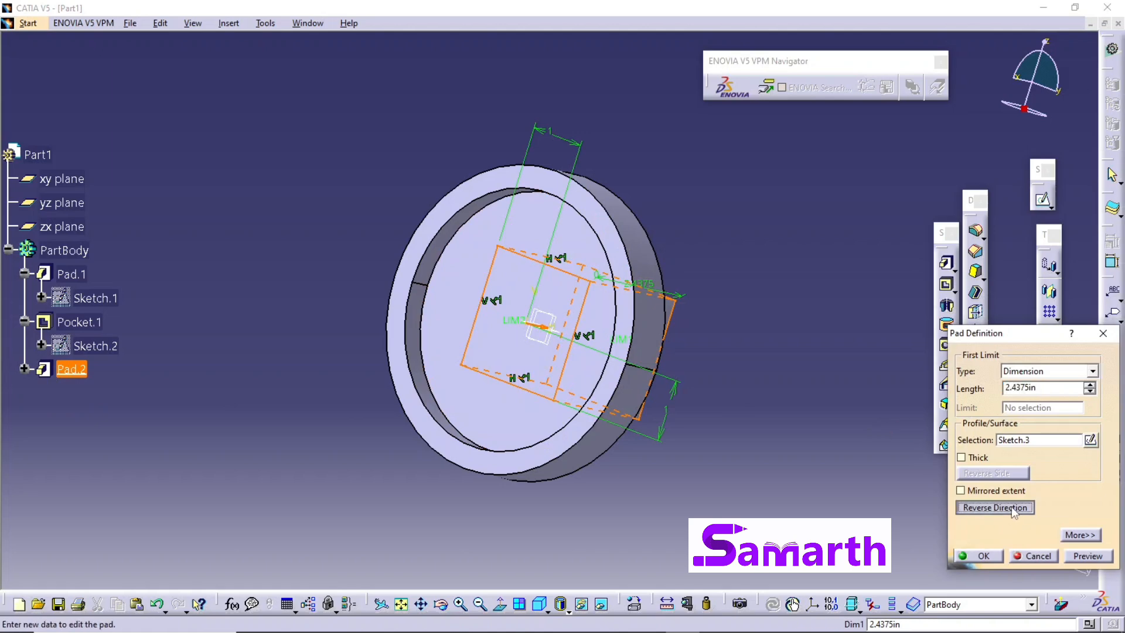
pyautogui.click(994, 557)
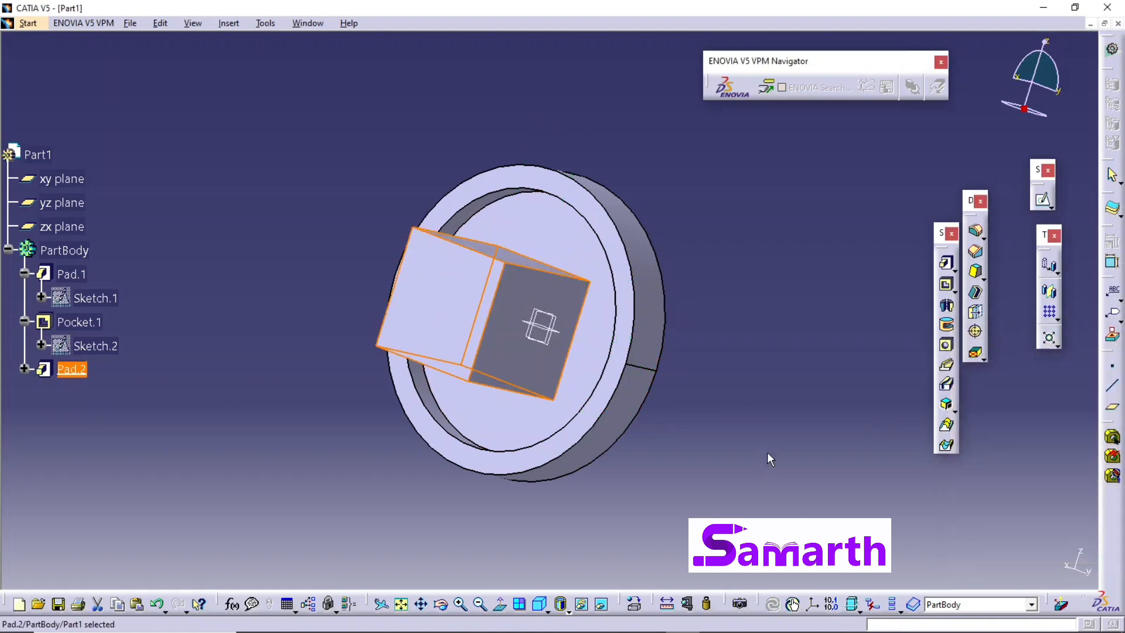
pyautogui.click(770, 448)
# Sketch a smaller centred rectangle on the square boss's front face, centred on the origin.
pyautogui.moveTo(774, 446); pyautogui.dragTo(829, 388, button='middle')
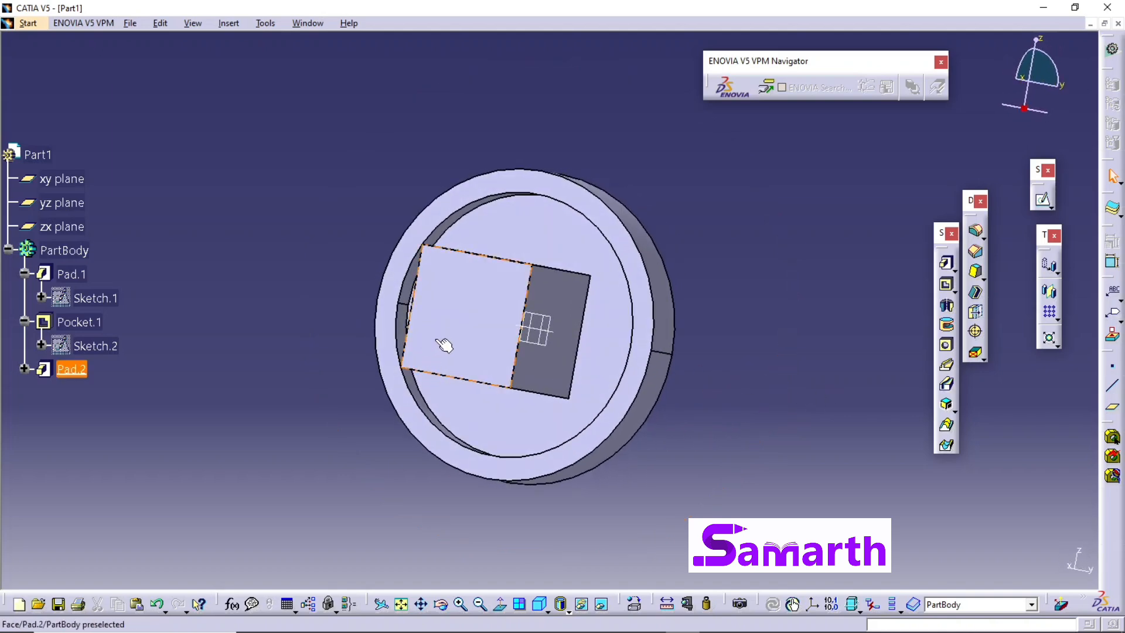
pyautogui.click(471, 331)
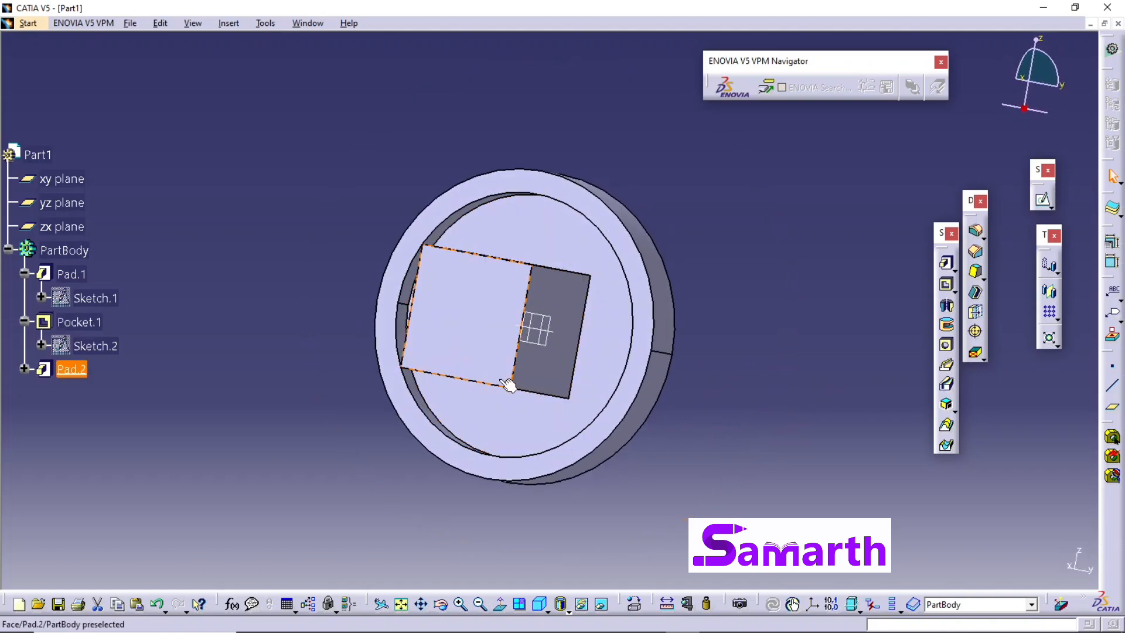
pyautogui.click(1044, 201)
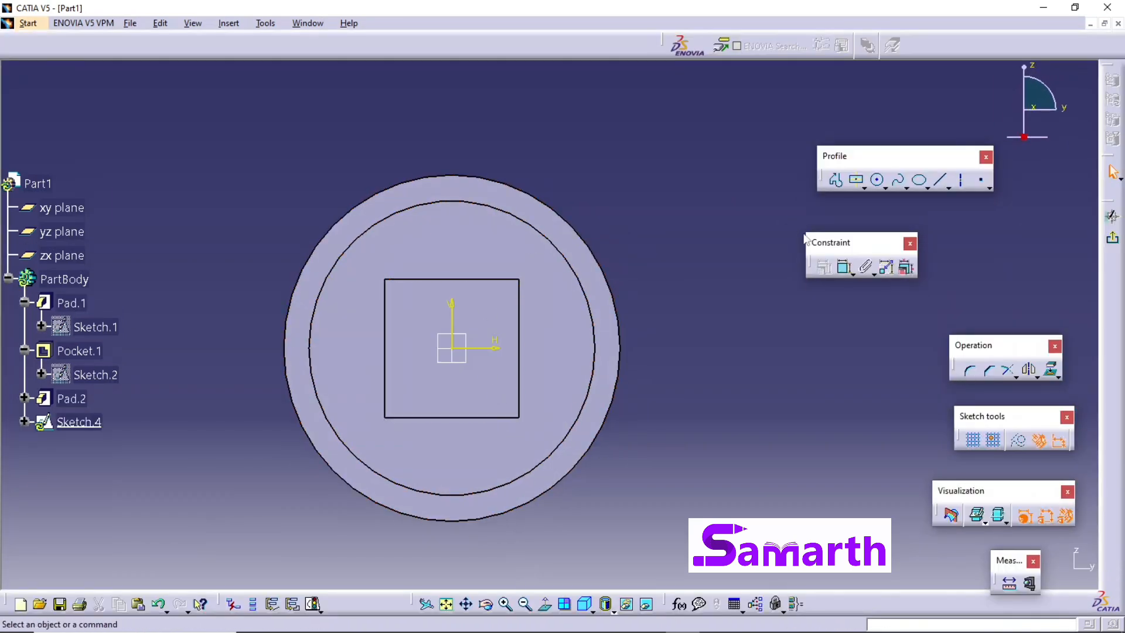
pyautogui.click(857, 181)
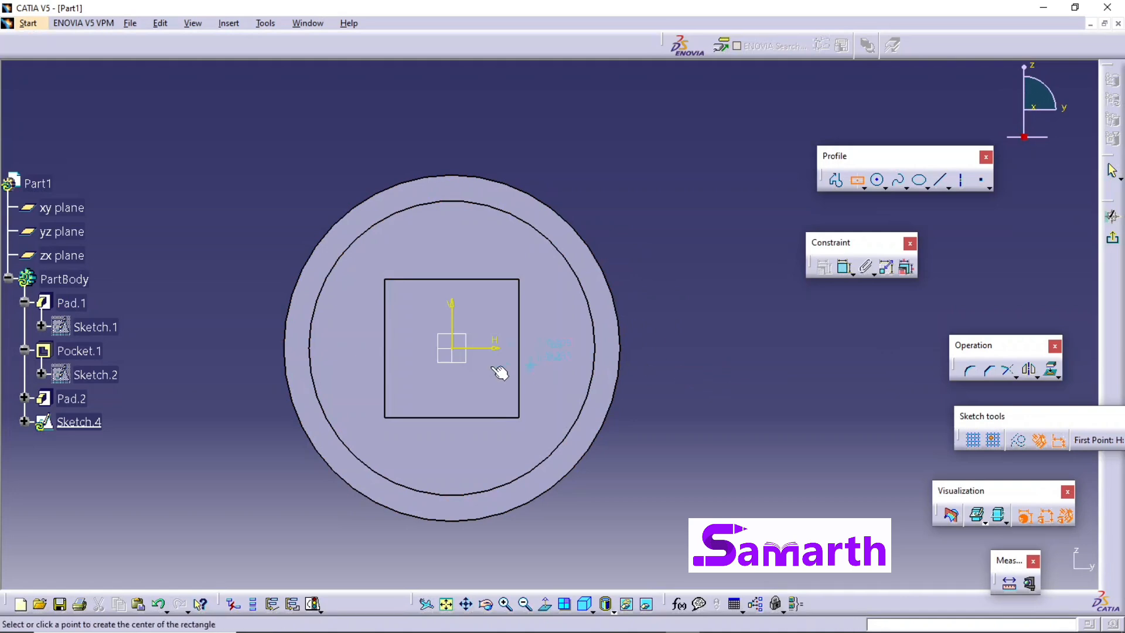
pyautogui.click(457, 351)
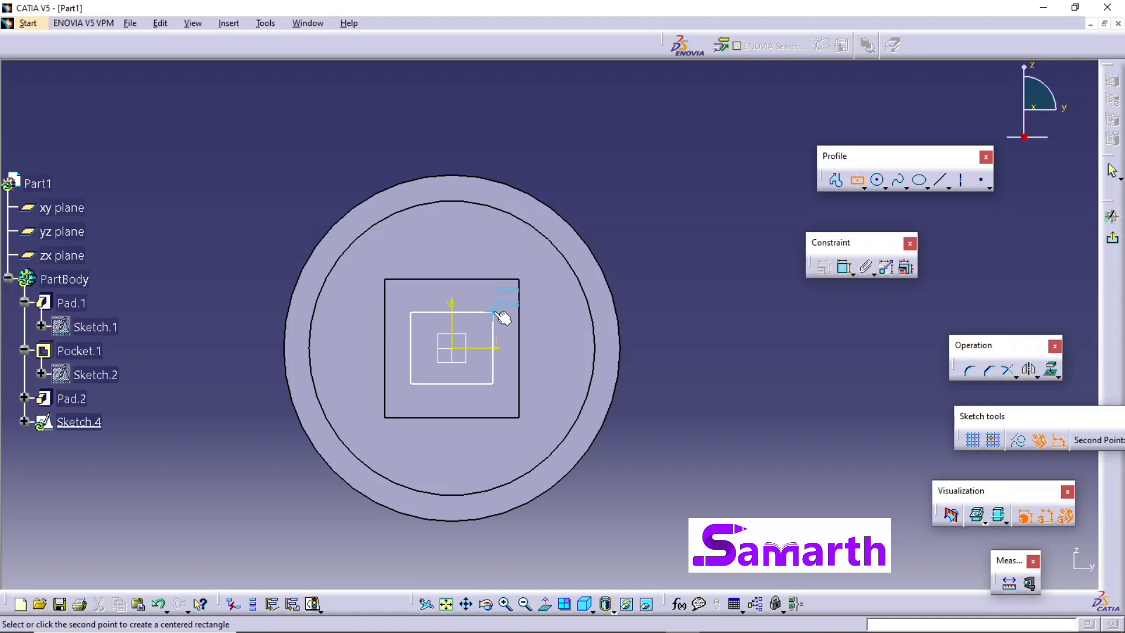
pyautogui.click(495, 313)
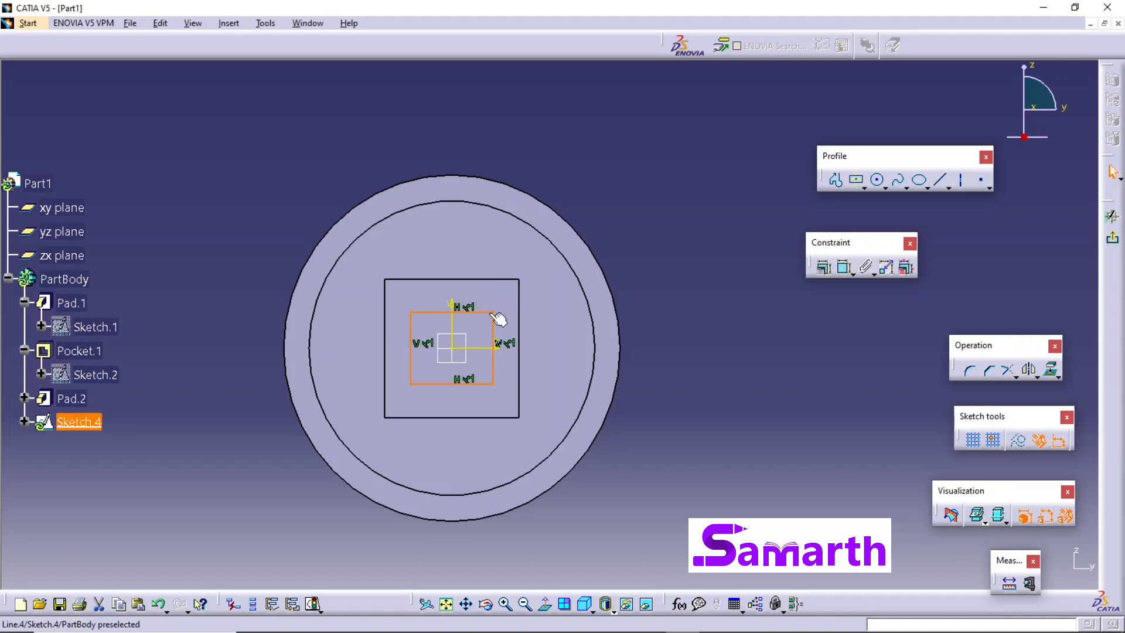
# Dimension the small rectangle's lower edge from the horizontal axis and set the offset to 1.25/2 (0.625 in).
pyautogui.click(846, 275)
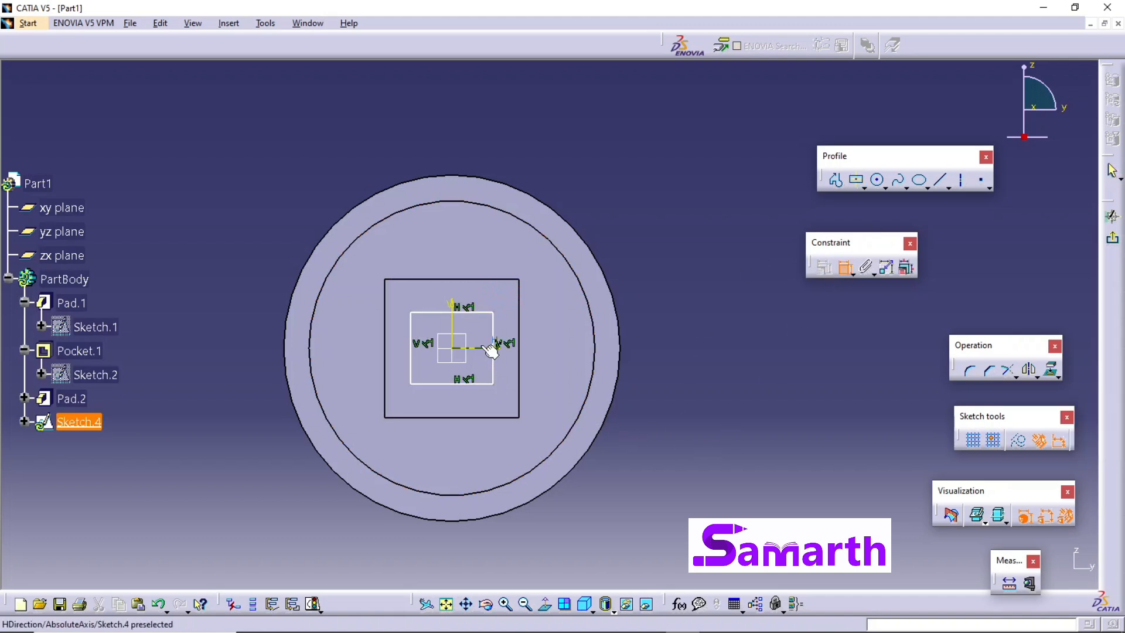
pyautogui.click(486, 348)
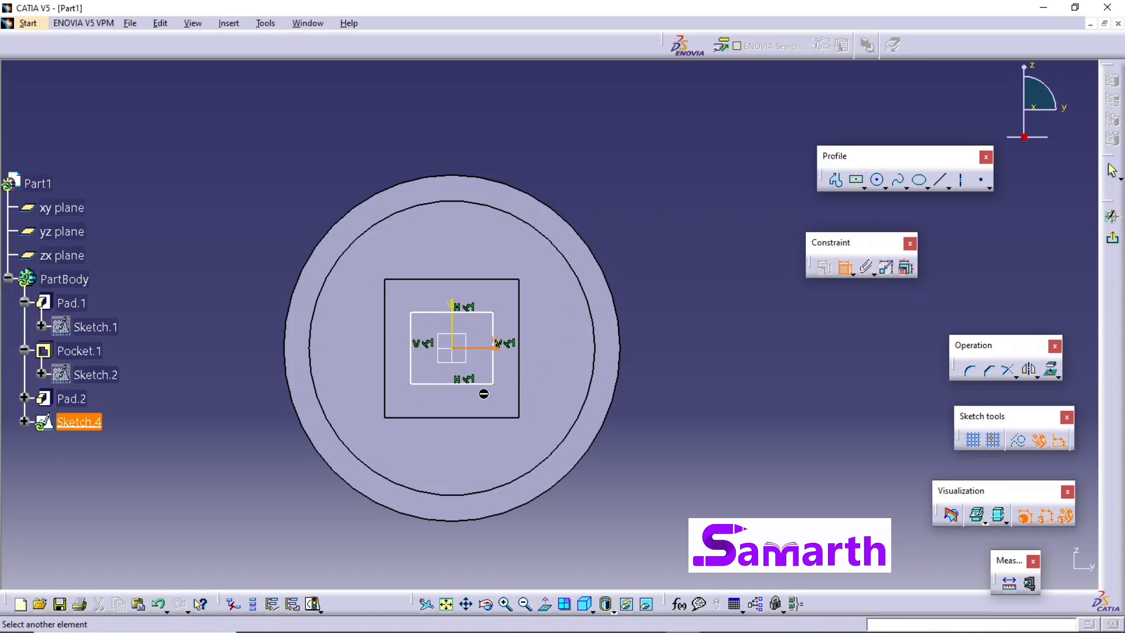
pyautogui.click(491, 385)
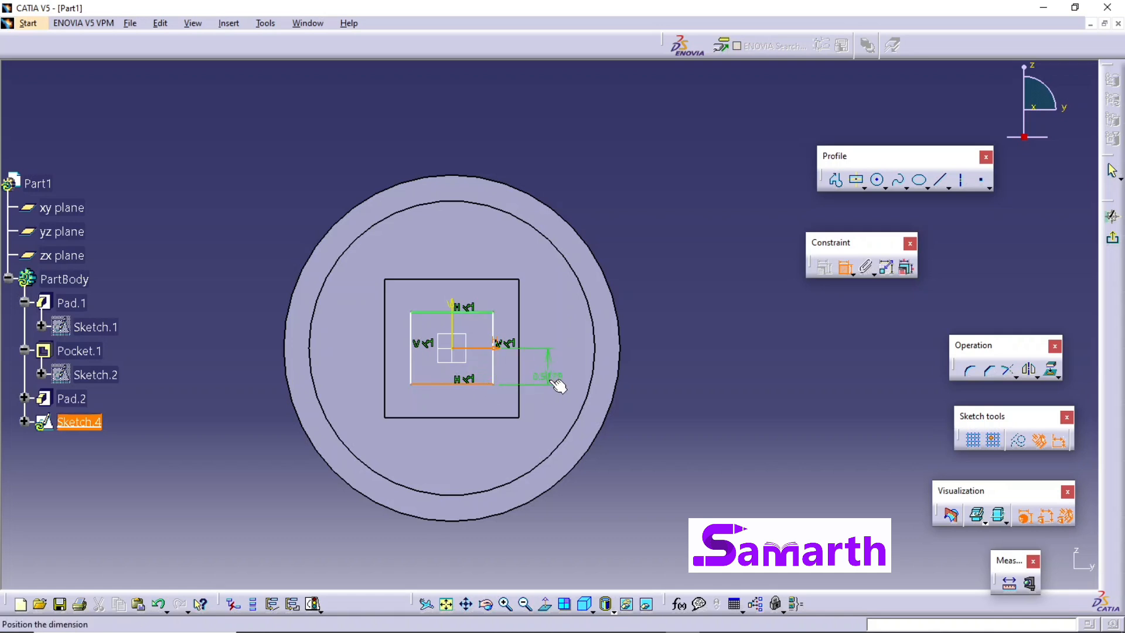
pyautogui.click(561, 375)
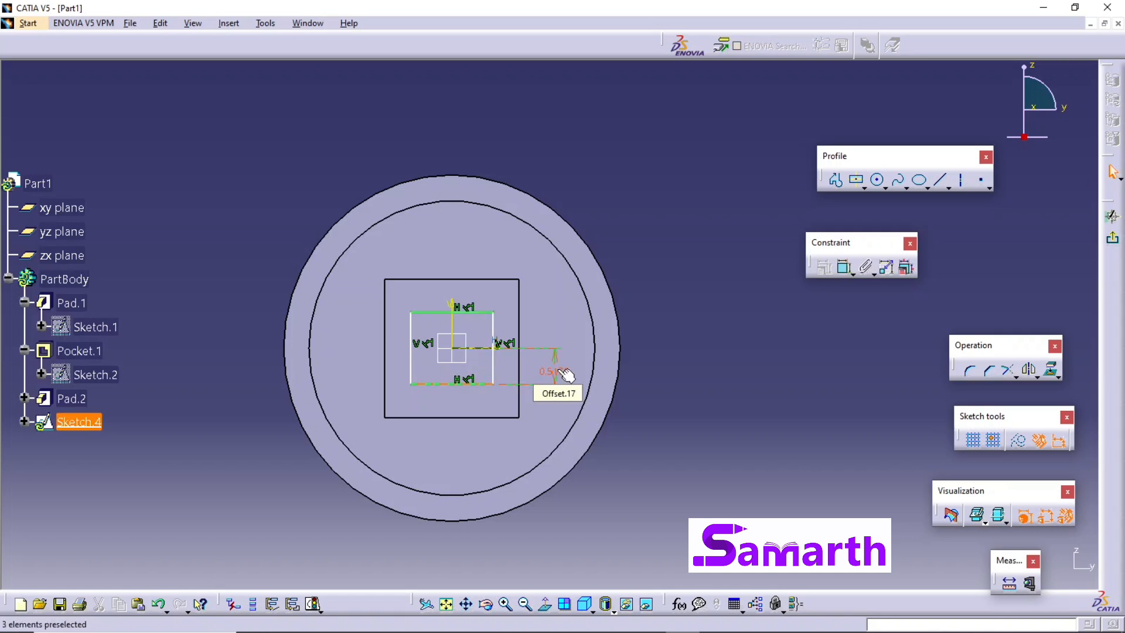
pyautogui.click(558, 371)
pyautogui.doubleClick(559, 371)
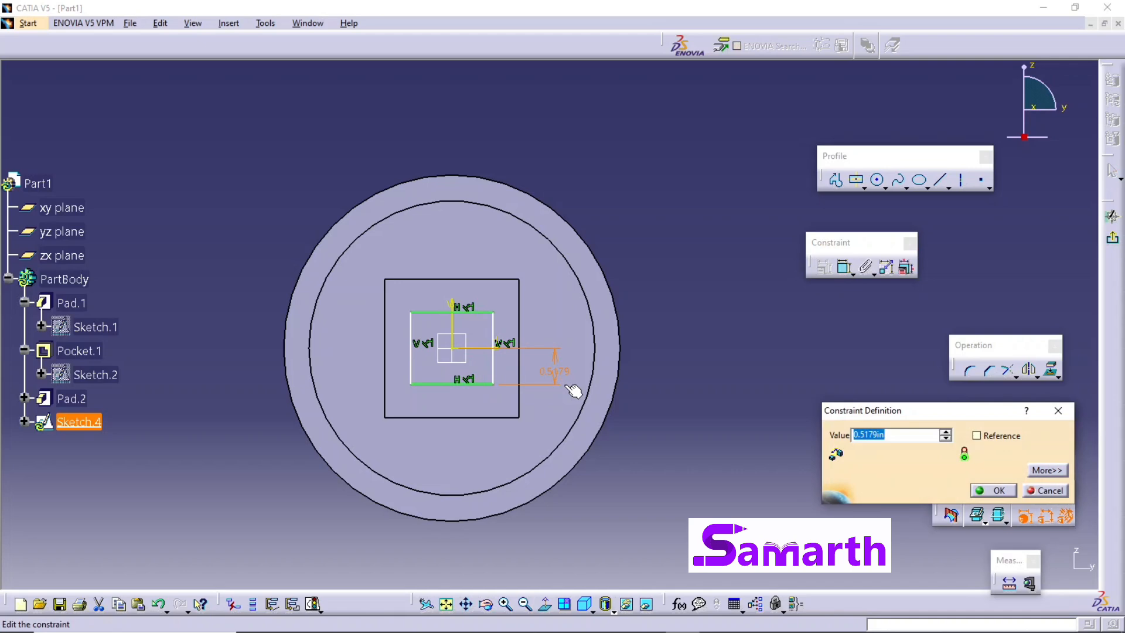
pyautogui.write('0.26/2')
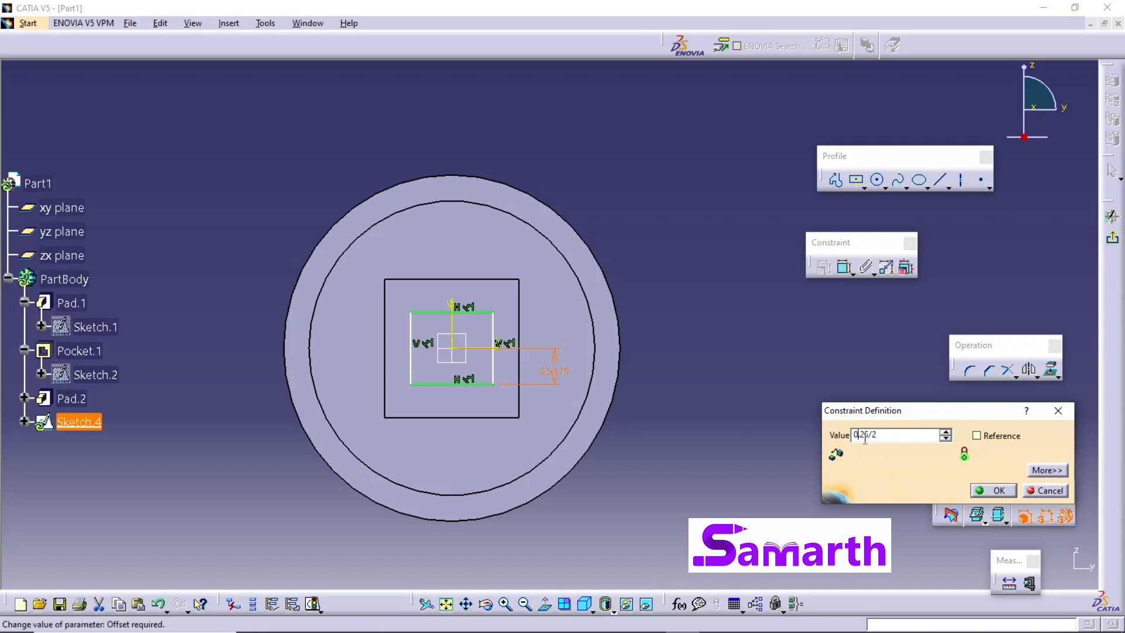
pyautogui.press('BackSpace')
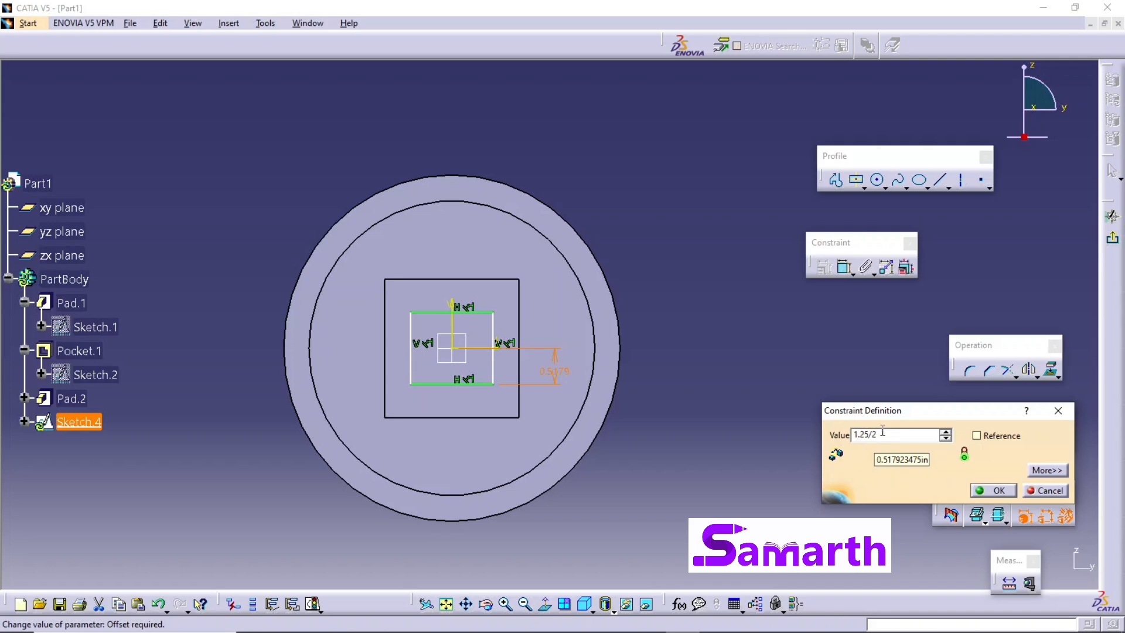
pyautogui.click(990, 491)
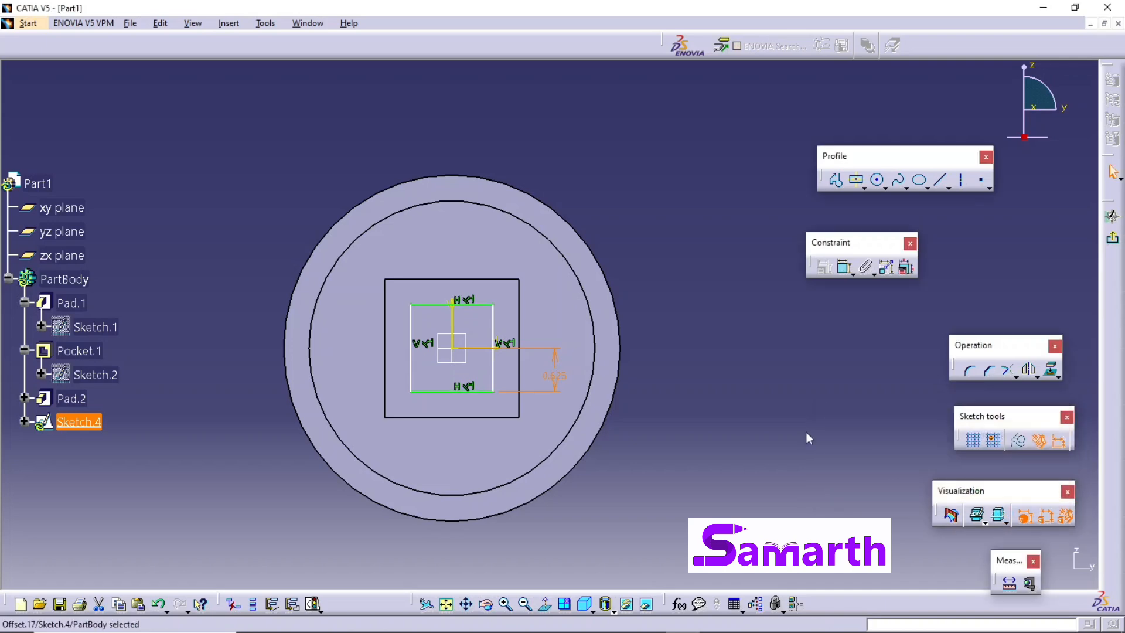
pyautogui.click(556, 368)
# Dimension the small rectangle's left edge from the vertical axis, set the offset to 0.625 in, and exit the sketch.
pyautogui.click(846, 268)
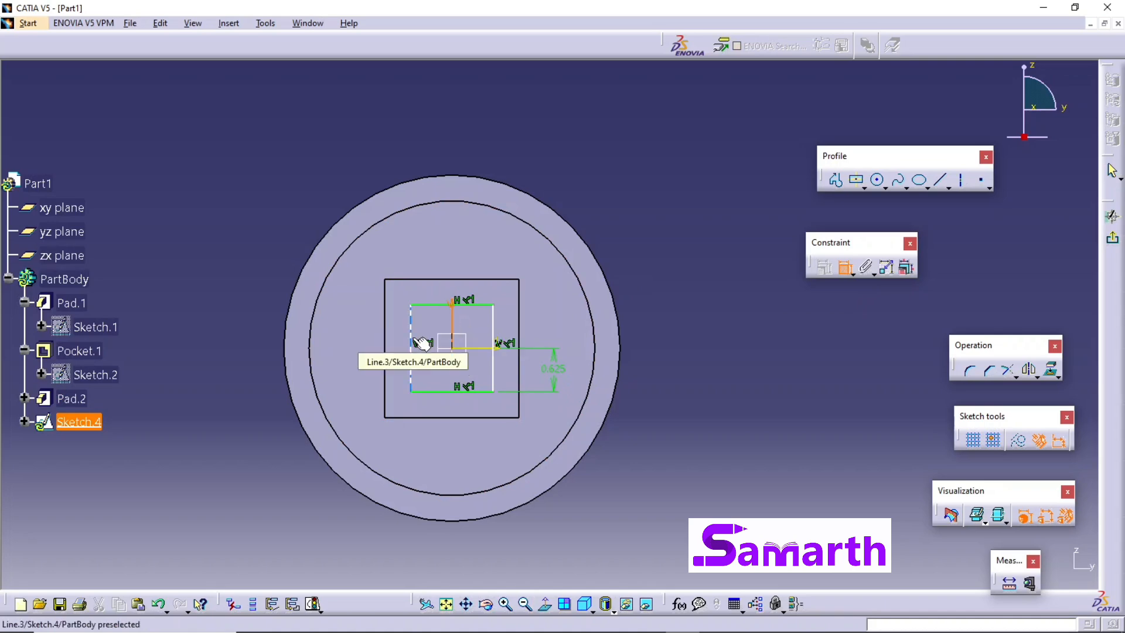
pyautogui.click(413, 340)
pyautogui.click(441, 157)
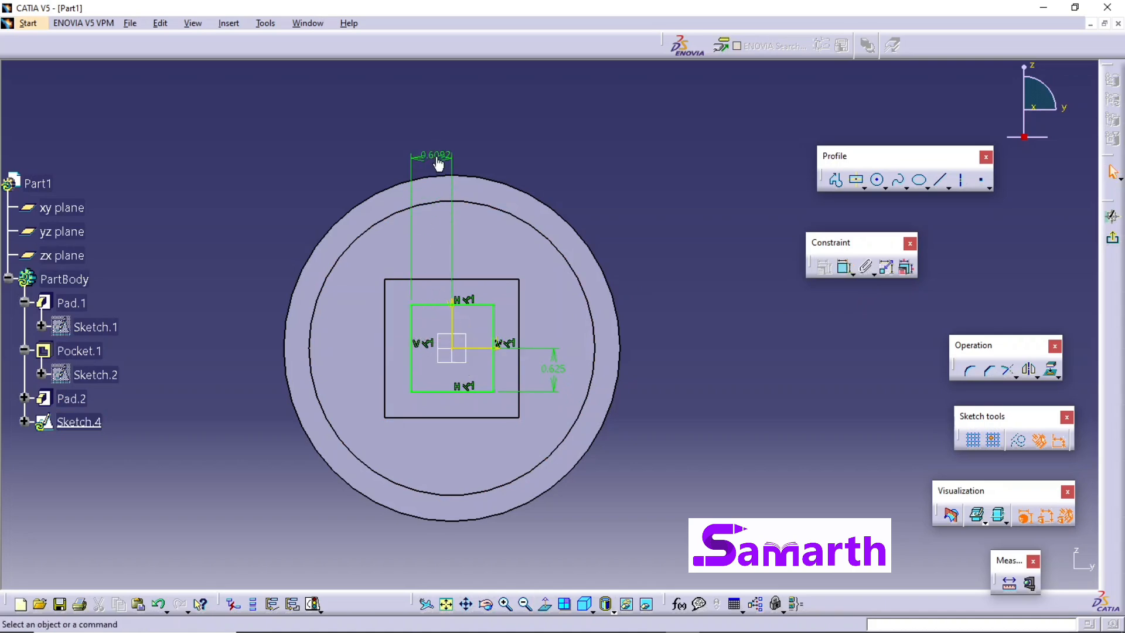
pyautogui.doubleClick(436, 155)
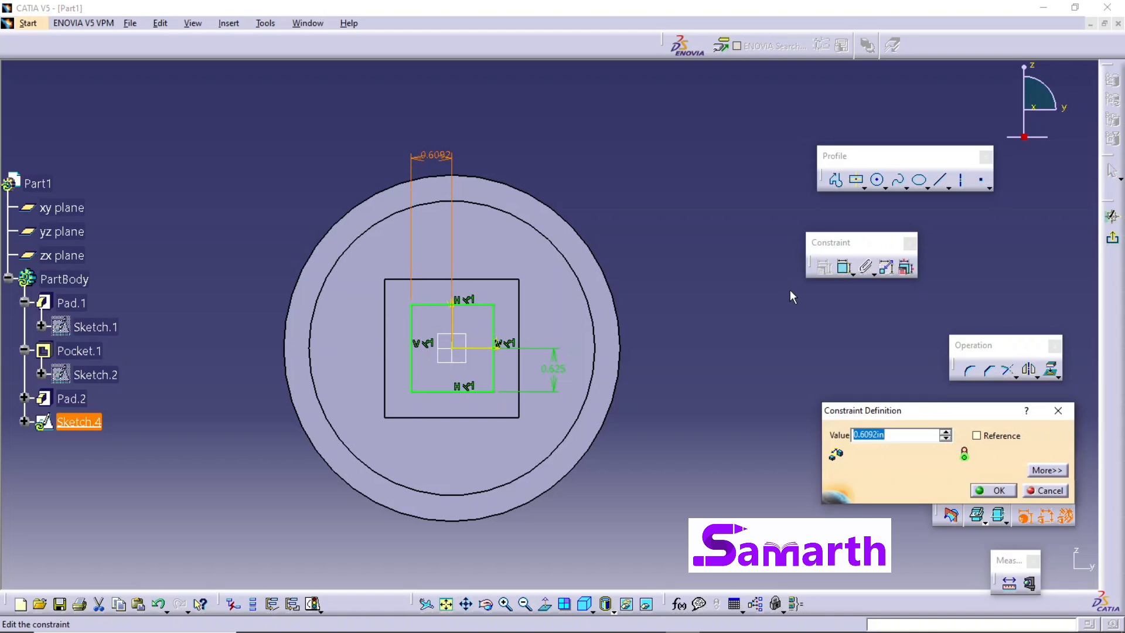
pyautogui.write('1.25')
pyautogui.press('Return')
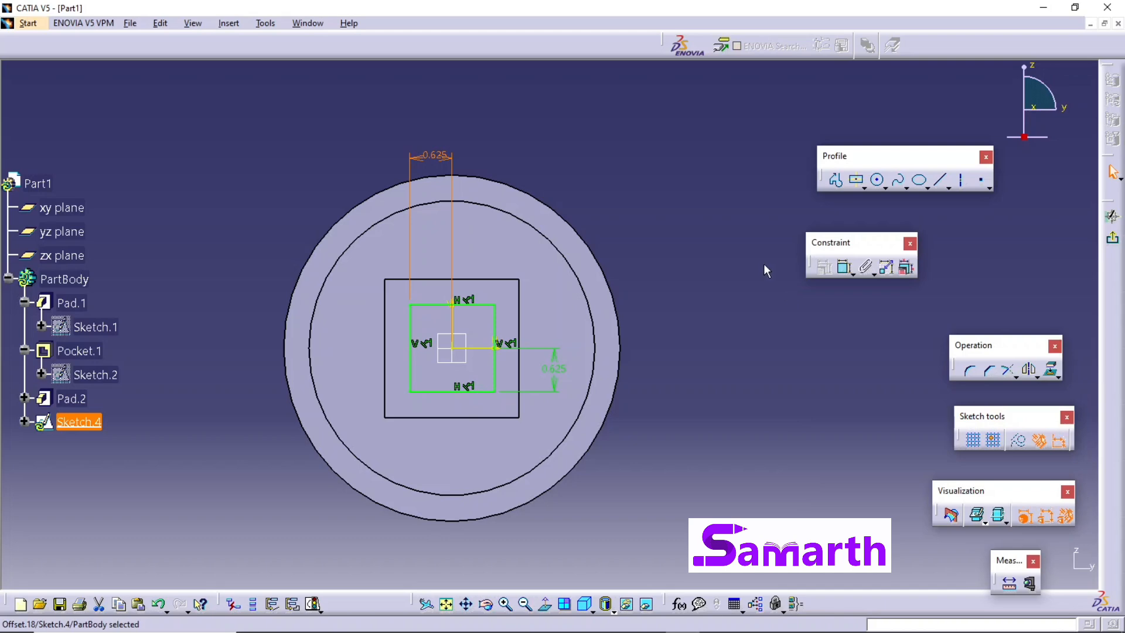
pyautogui.click(705, 364)
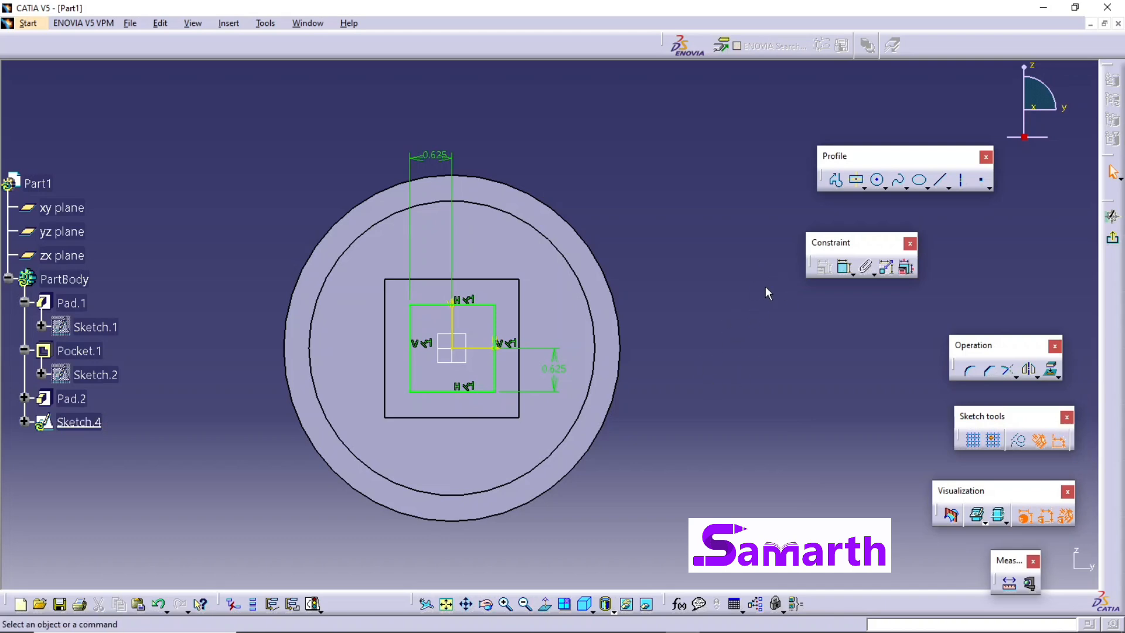
pyautogui.click(1112, 237)
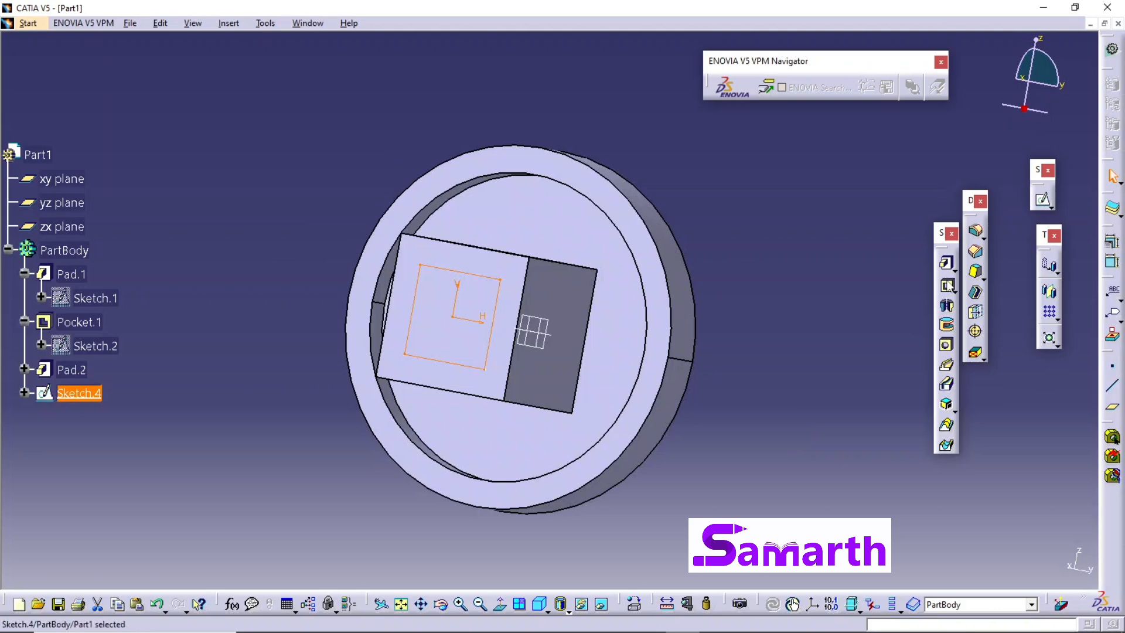
# Cut the small square sketch through the boss and disc as a pocket with the limit type Up to last.
pyautogui.click(1112, 437)
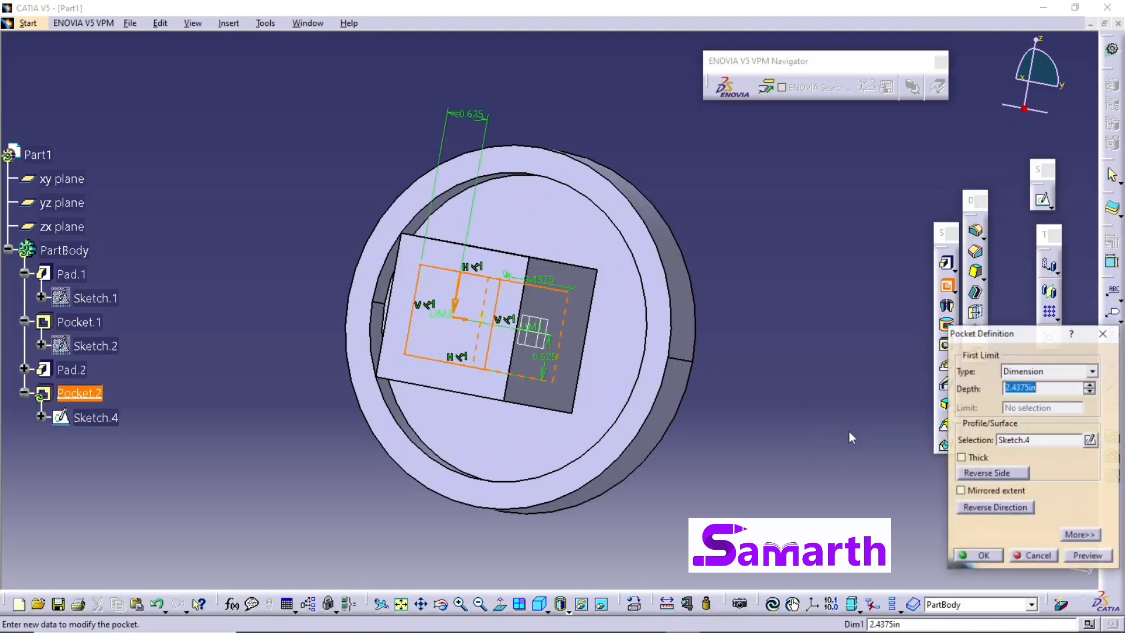
pyautogui.click(1060, 375)
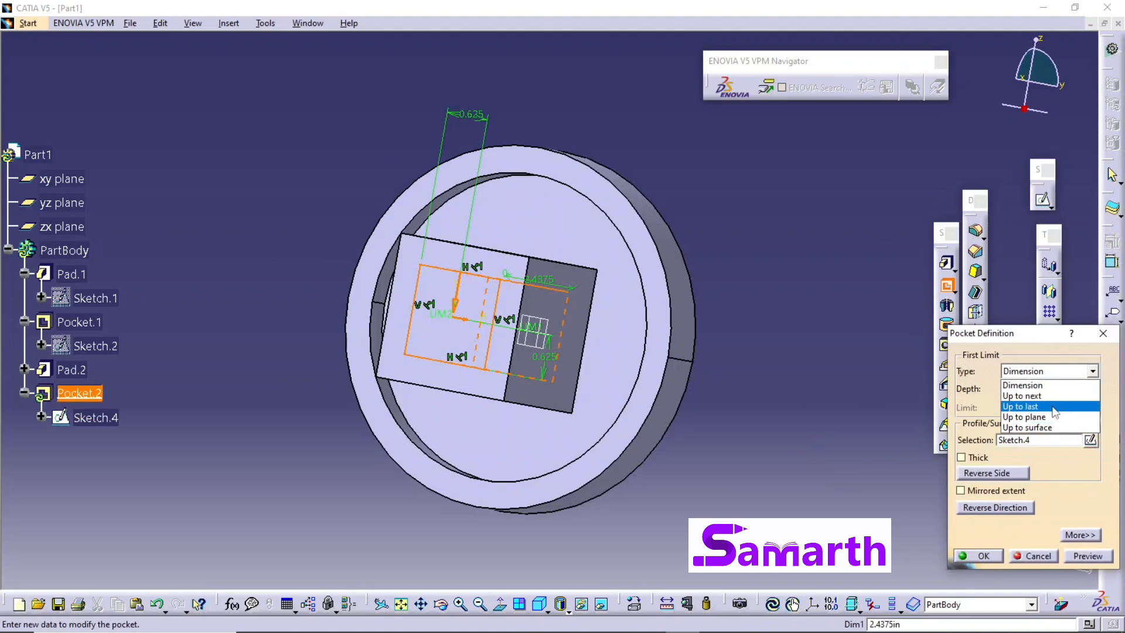
pyautogui.click(1051, 406)
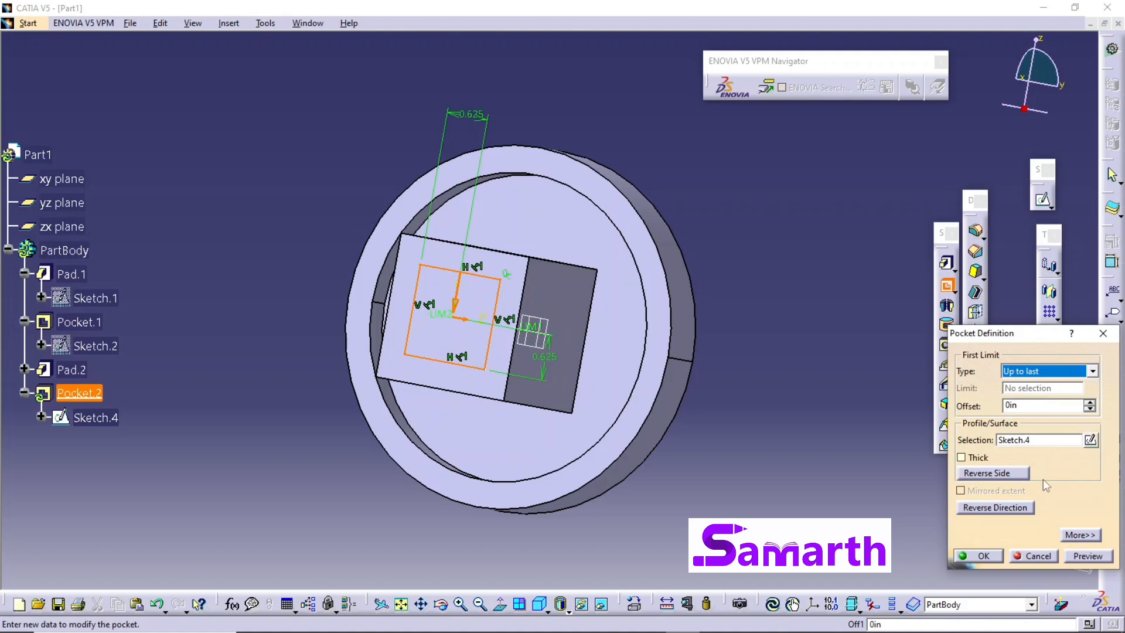
pyautogui.click(1085, 556)
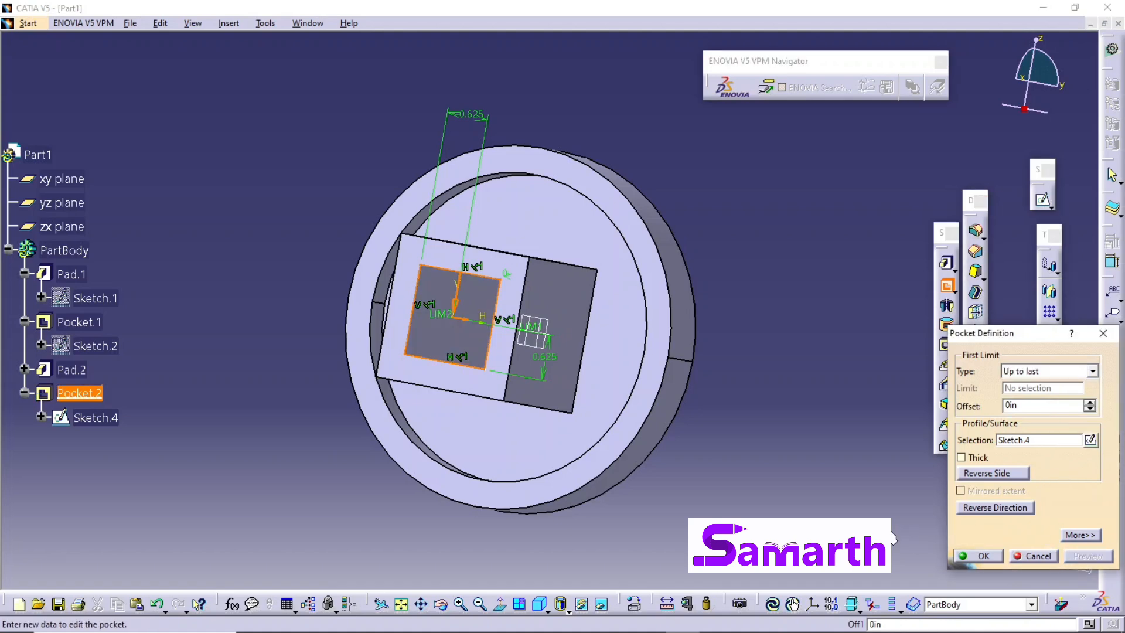
pyautogui.moveTo(833, 430); pyautogui.dragTo(744, 398, button='middle')
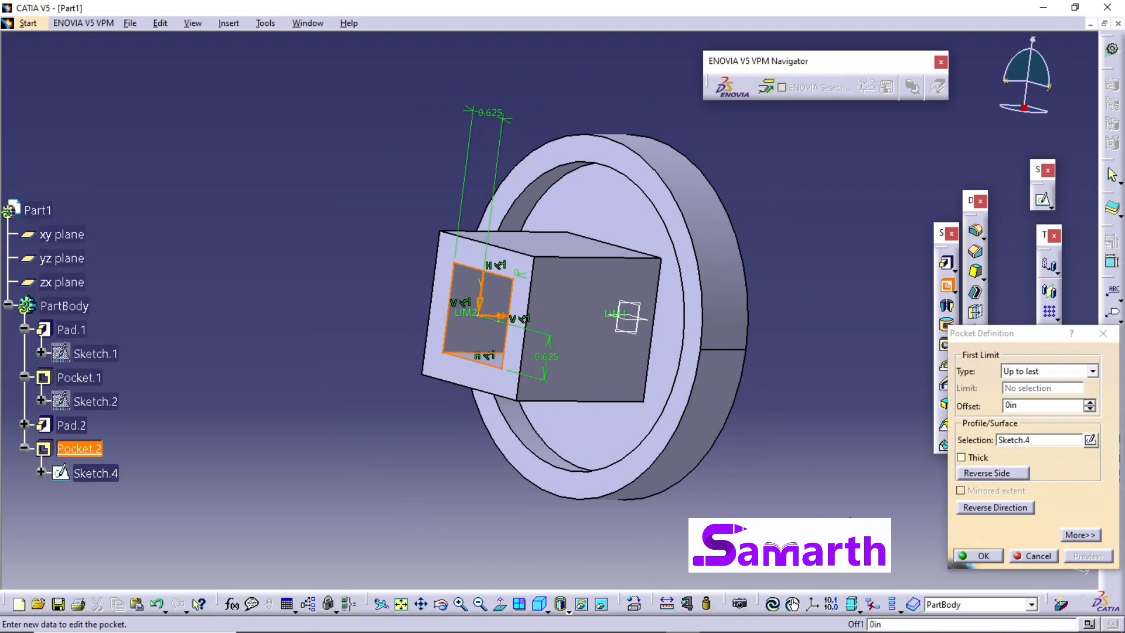
pyautogui.click(984, 557)
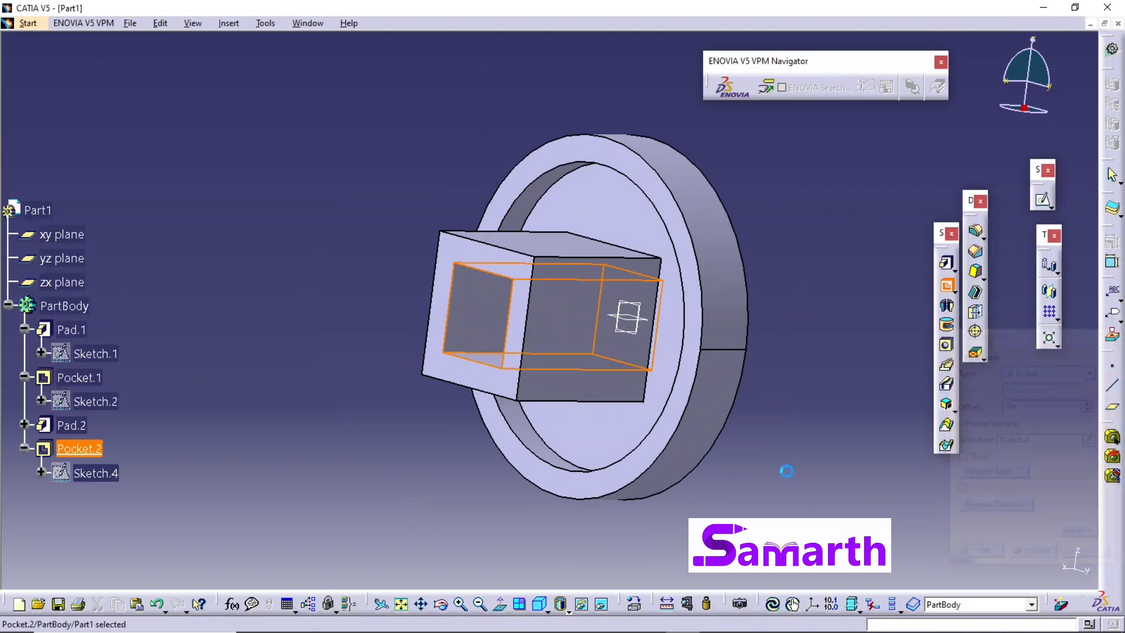
# Start a sketch on the square boss's side face parallel to the xy plane and draw a rectangle about 0.80 by 0.74 in near its outer end.
pyautogui.moveTo(794, 416); pyautogui.dragTo(579, 512, button='middle')
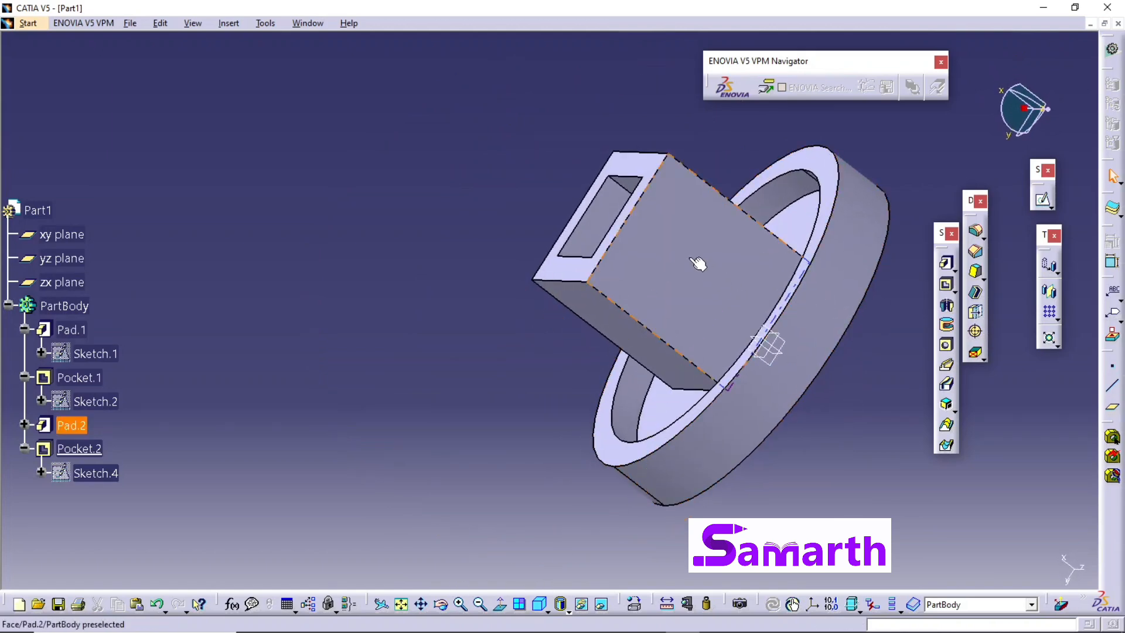
pyautogui.click(671, 260)
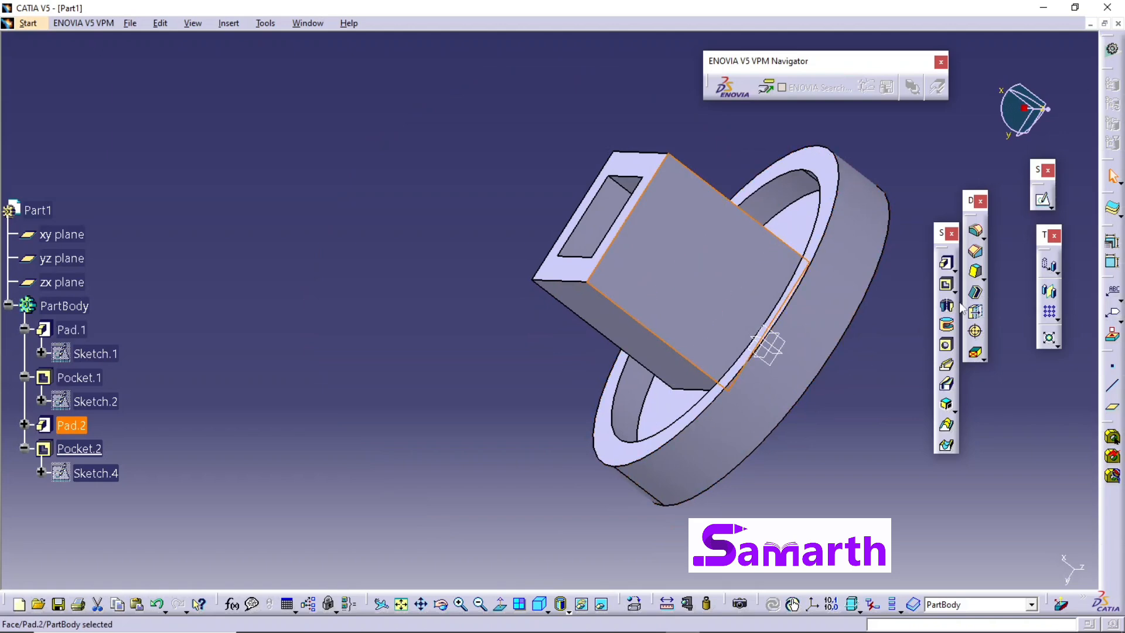
pyautogui.click(1046, 203)
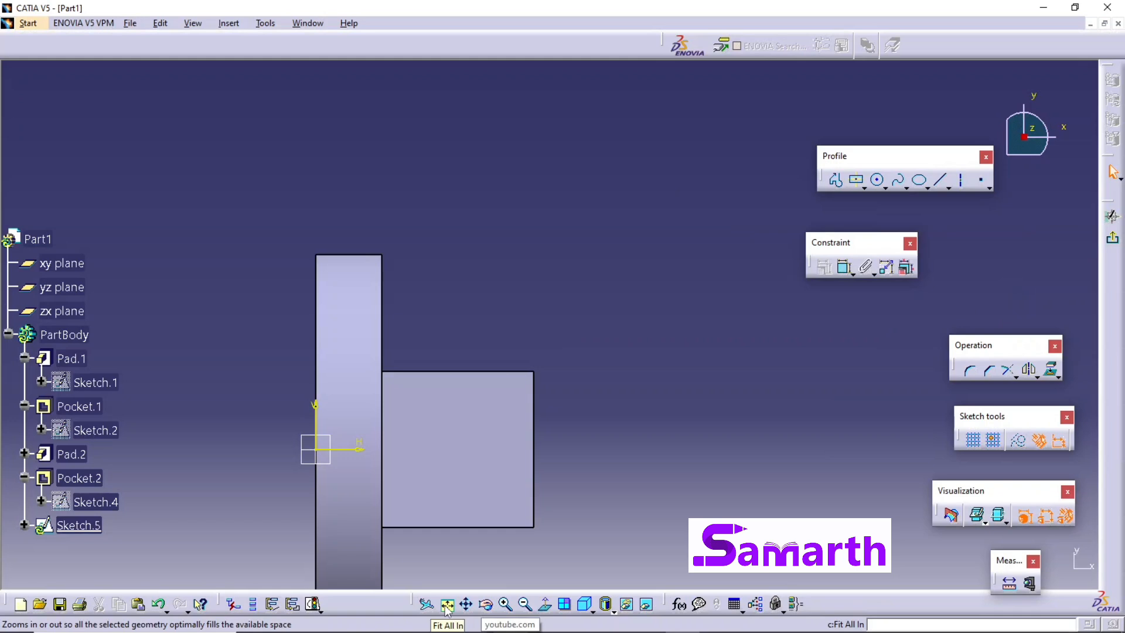
pyautogui.click(447, 605)
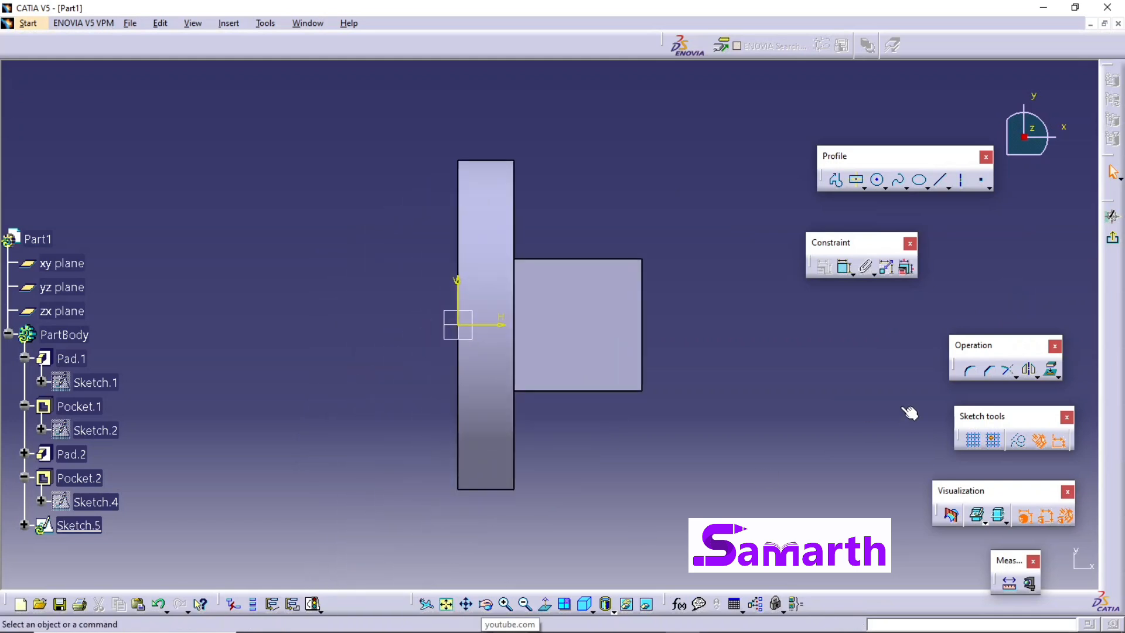
pyautogui.click(866, 188)
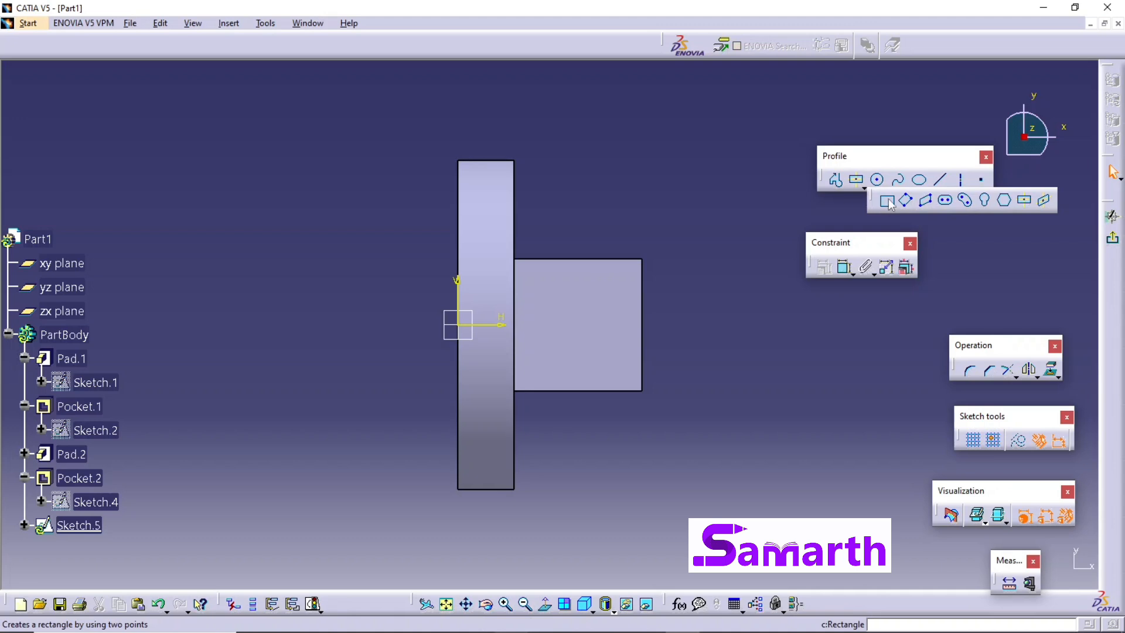
pyautogui.click(888, 202)
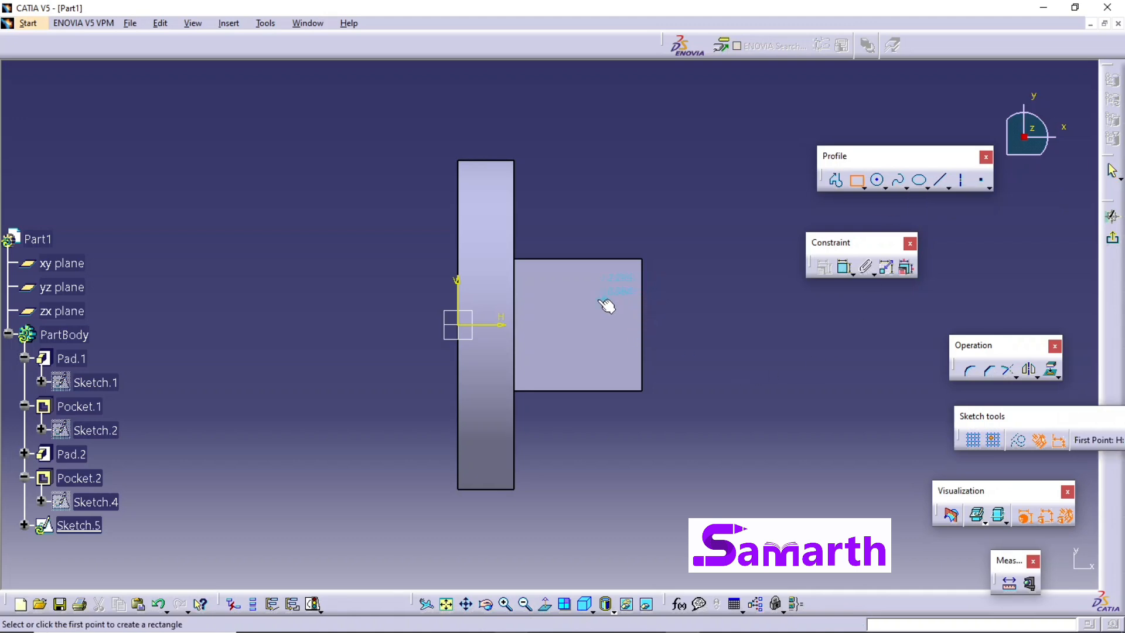
pyautogui.click(575, 296)
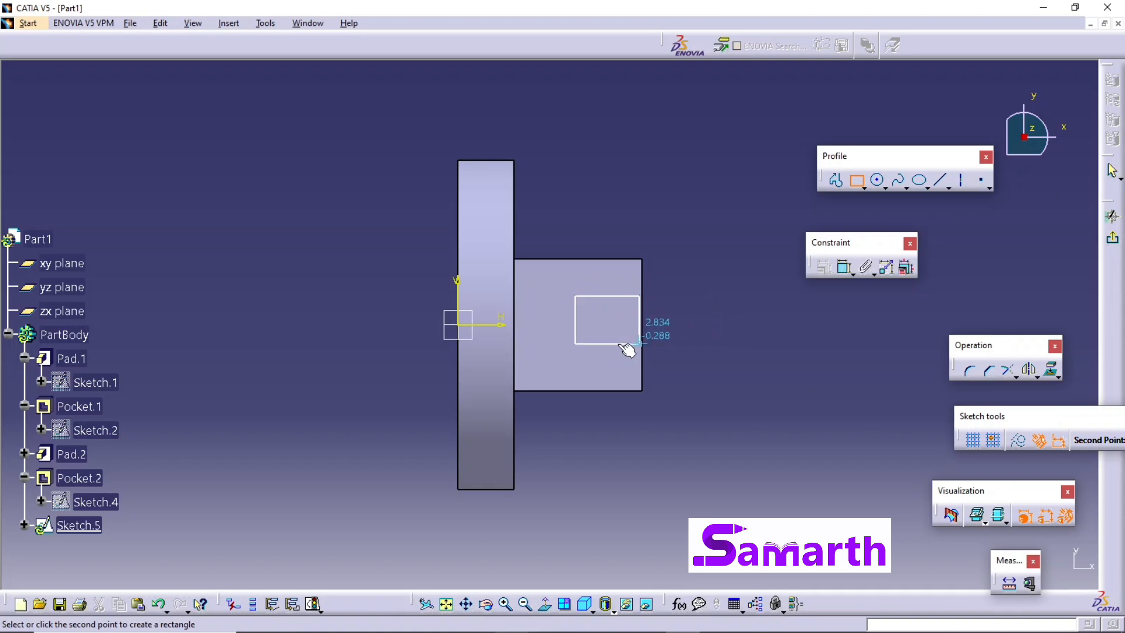
pyautogui.click(627, 345)
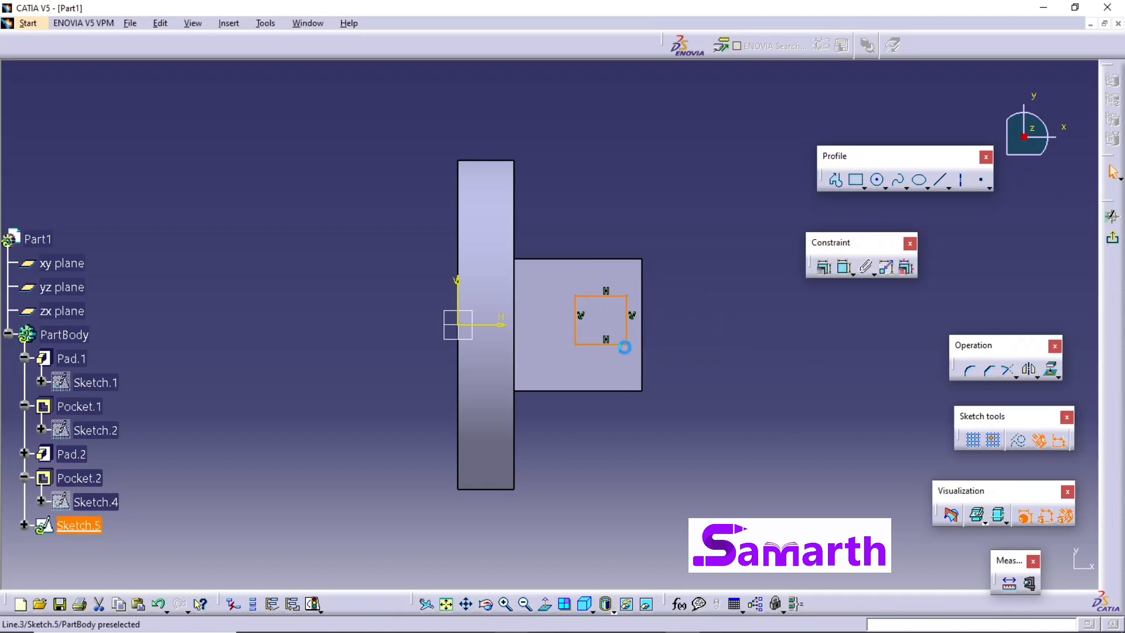
pyautogui.click(771, 357)
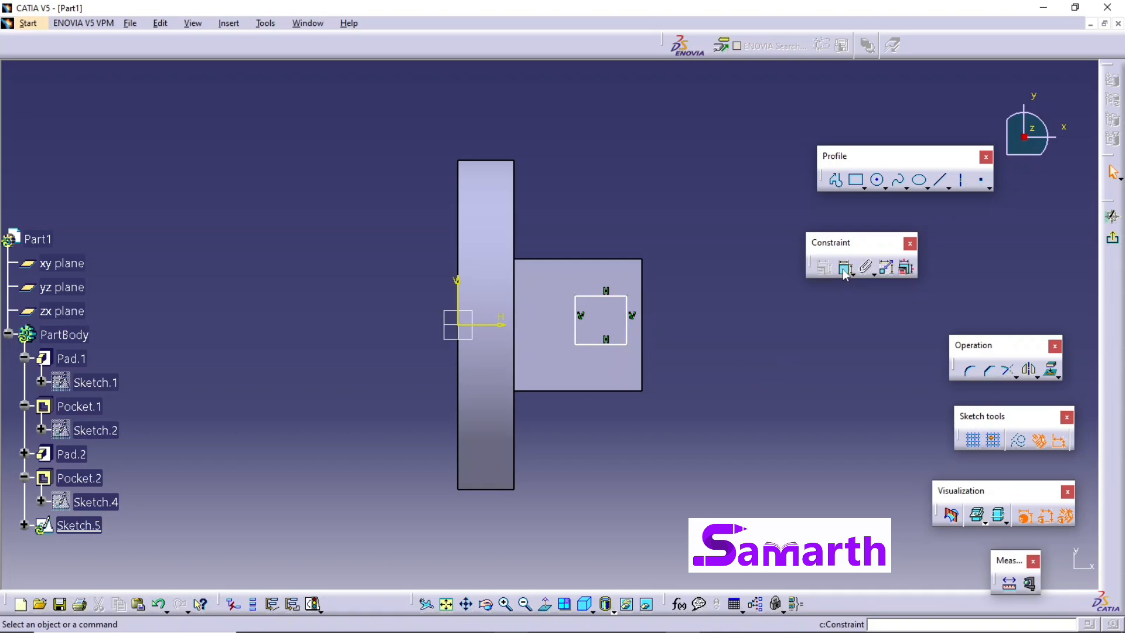
# Dimension the new rectangle's lower edge and set its length to 1 in.
pyautogui.click(844, 269)
pyautogui.click(609, 344)
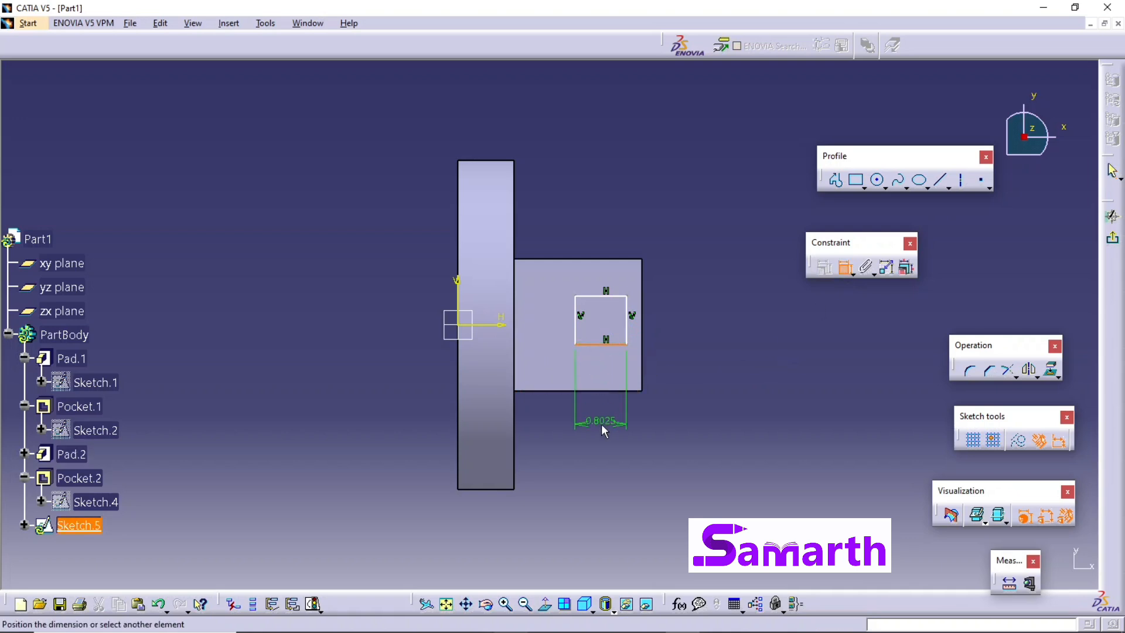
pyautogui.click(603, 430)
pyautogui.doubleClick(599, 423)
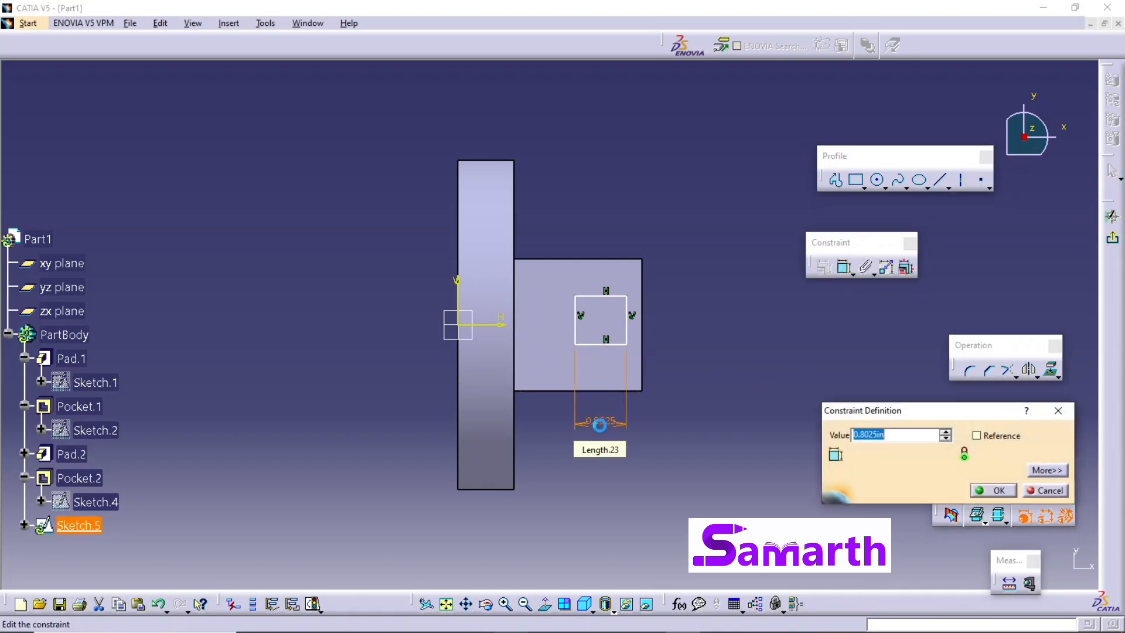
pyautogui.write('1')
pyautogui.press('Return')
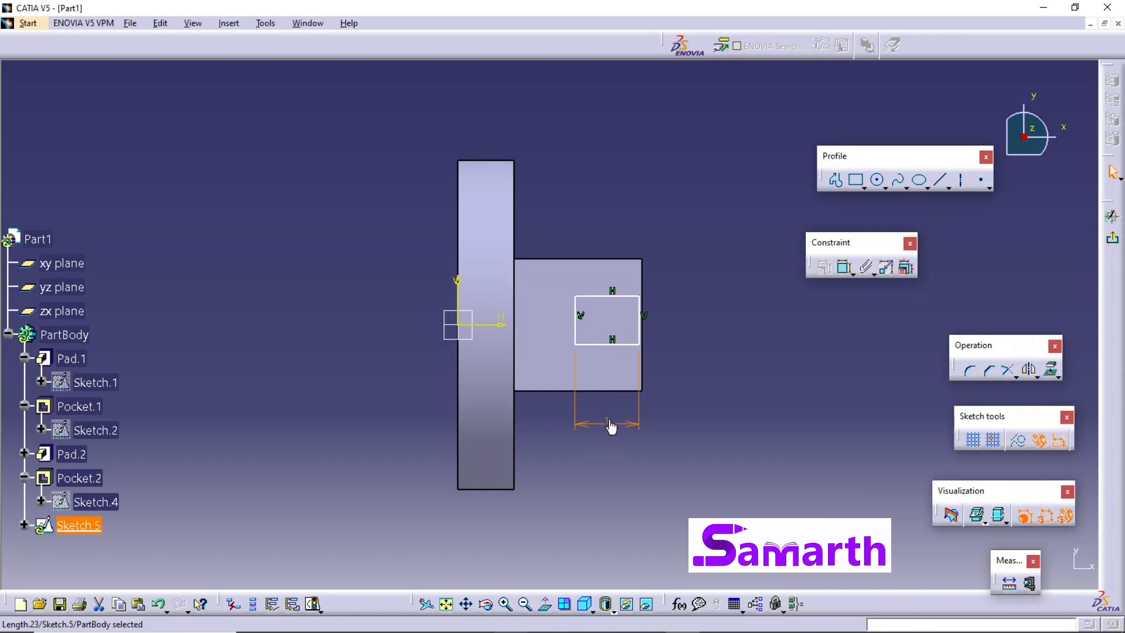
pyautogui.click(761, 378)
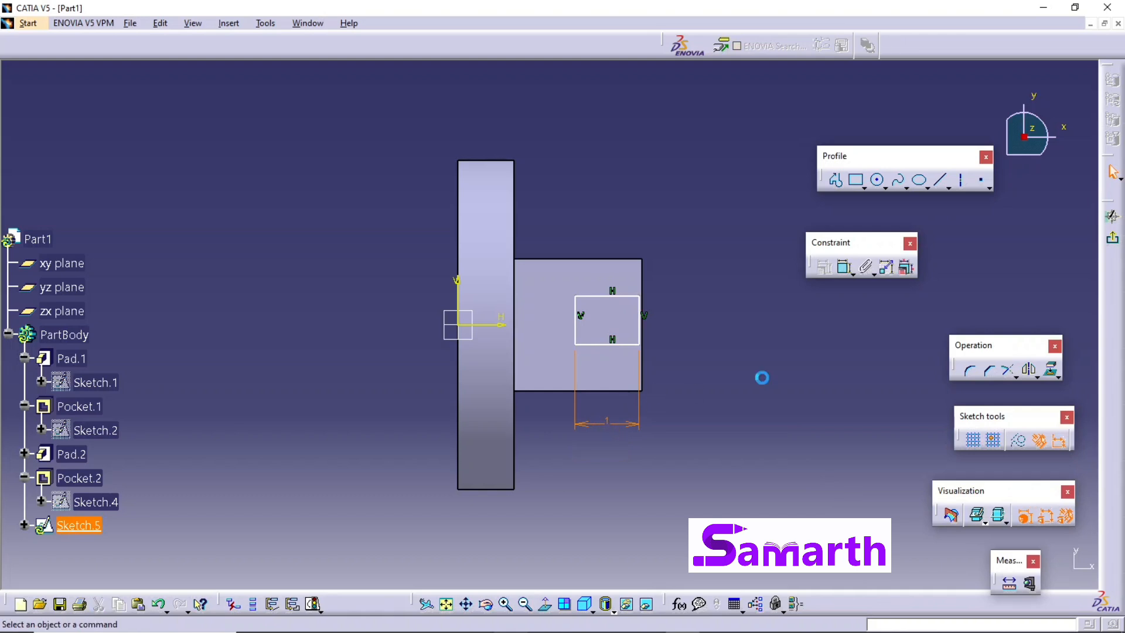
# Dimension the height of the rectangle on the boss's side face and set it to 0.875 in.
pyautogui.click(846, 270)
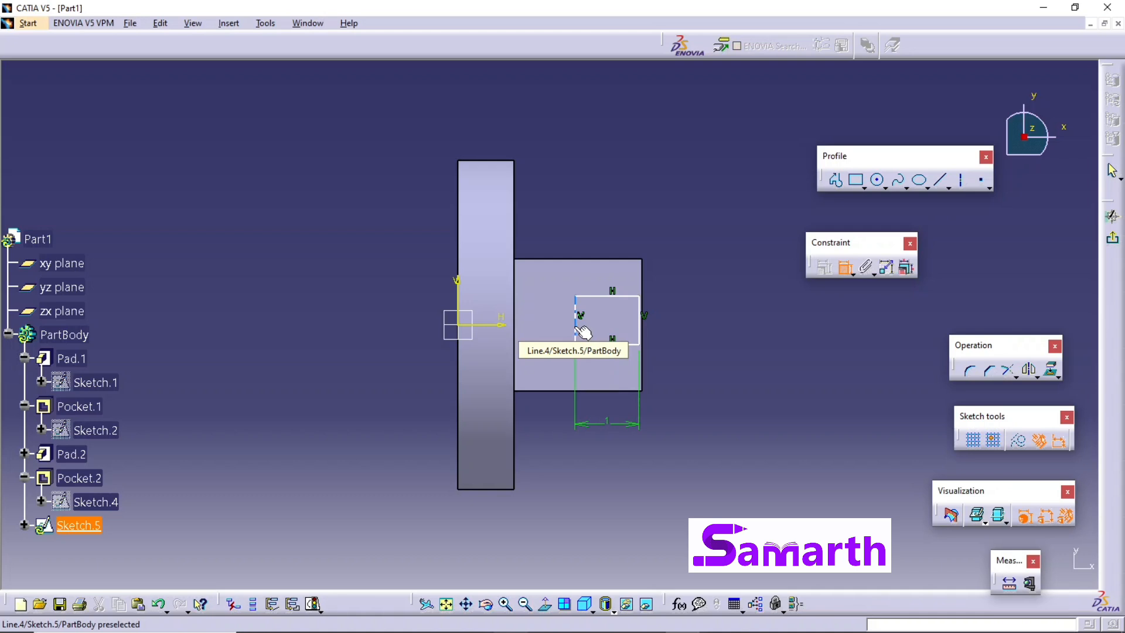
pyautogui.click(577, 331)
pyautogui.click(543, 322)
pyautogui.doubleClick(543, 319)
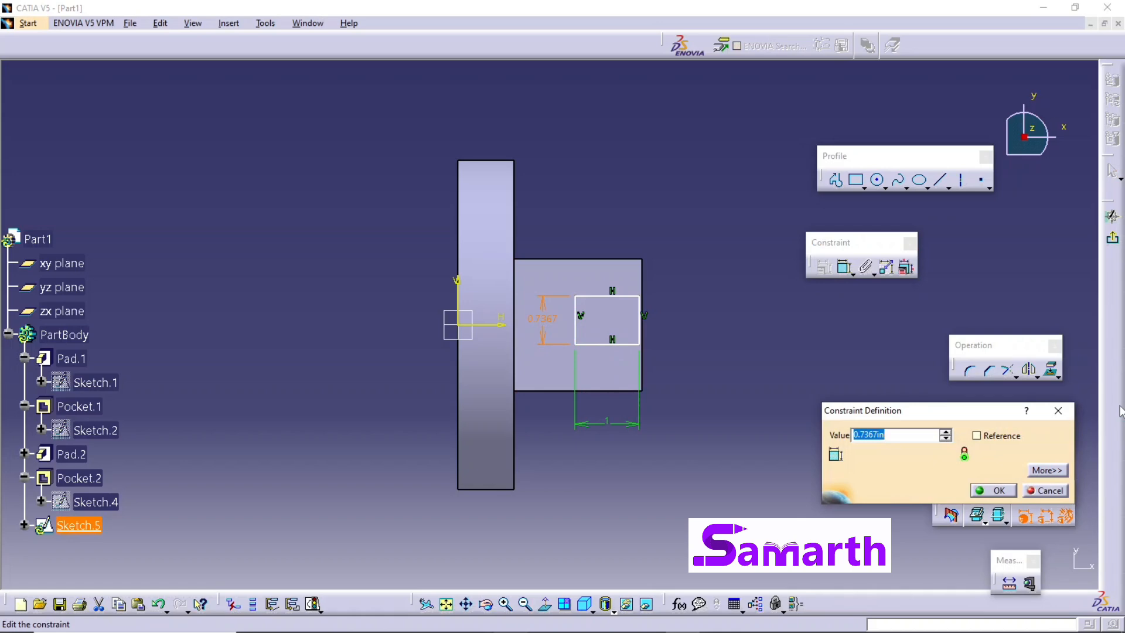
pyautogui.write('0.875')
pyautogui.press('Return')
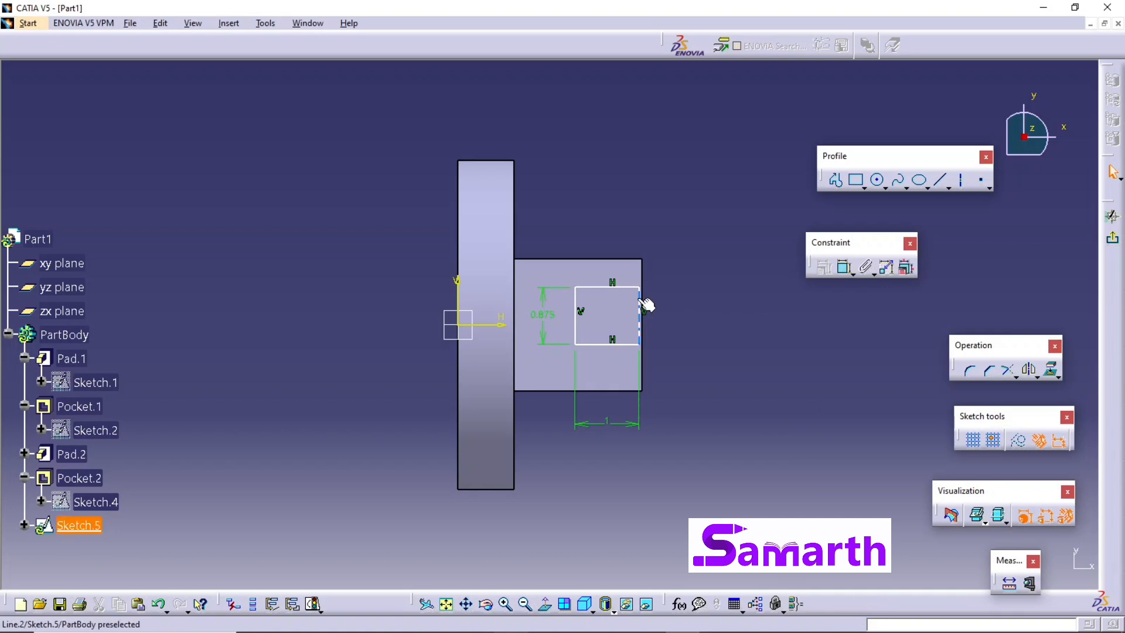
# Move the rectangle inward, dimension its outer vertical edge from the boss's end edge, and set the offset to 0 in.
pyautogui.moveTo(604, 291)
pyautogui.mouseDown()
pyautogui.moveTo(557, 286)
pyautogui.moveTo(571, 296)
pyautogui.mouseUp()
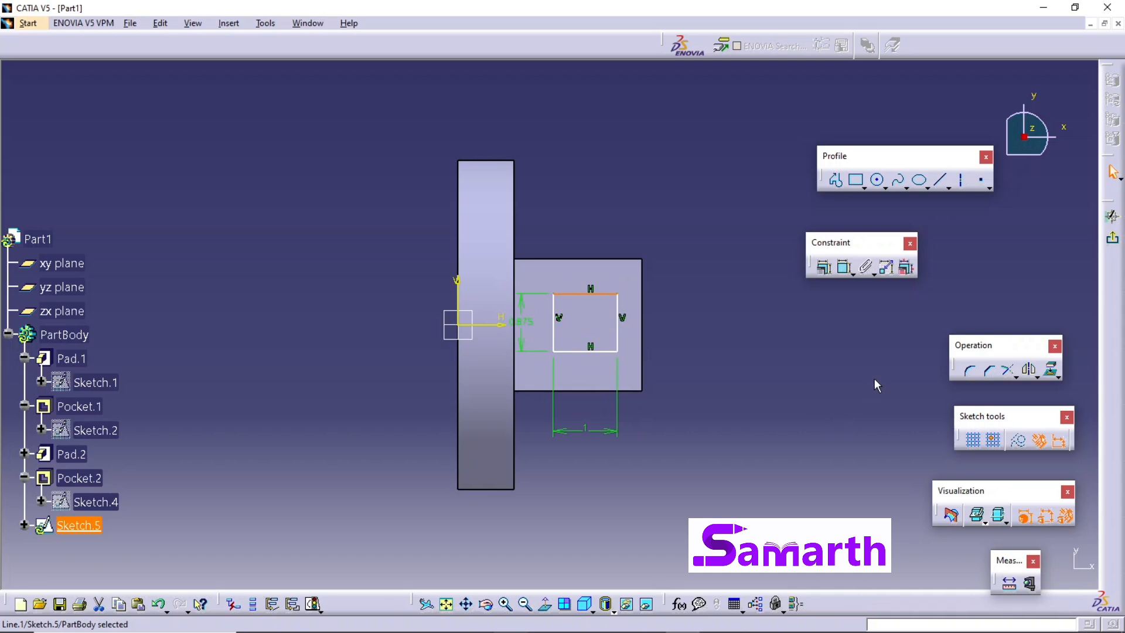
pyautogui.click(842, 270)
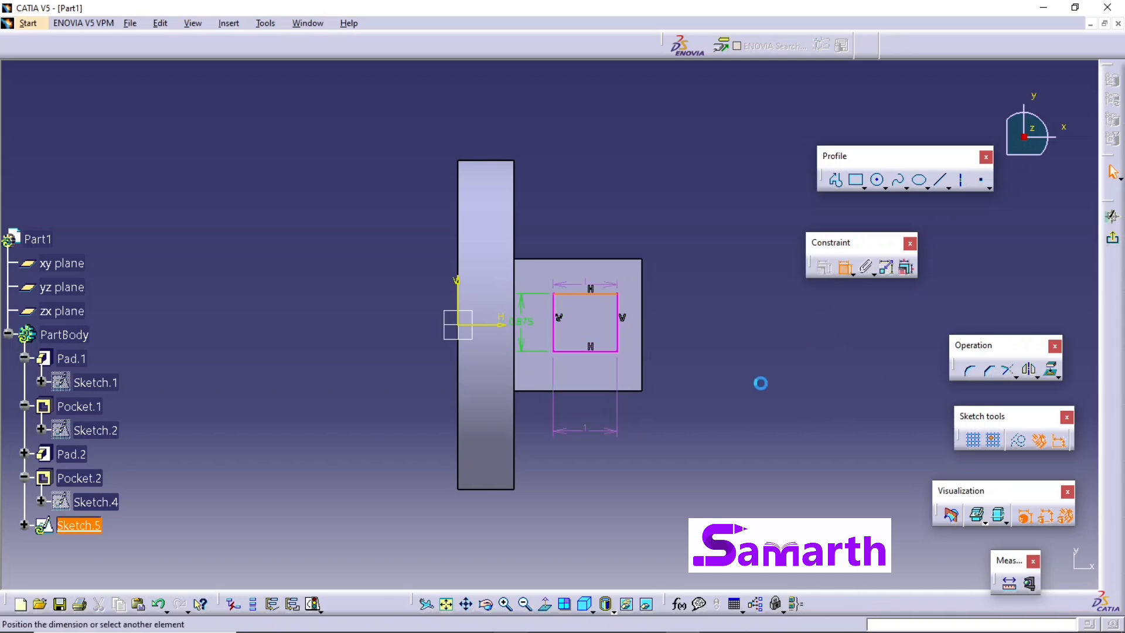
pyautogui.click(691, 332)
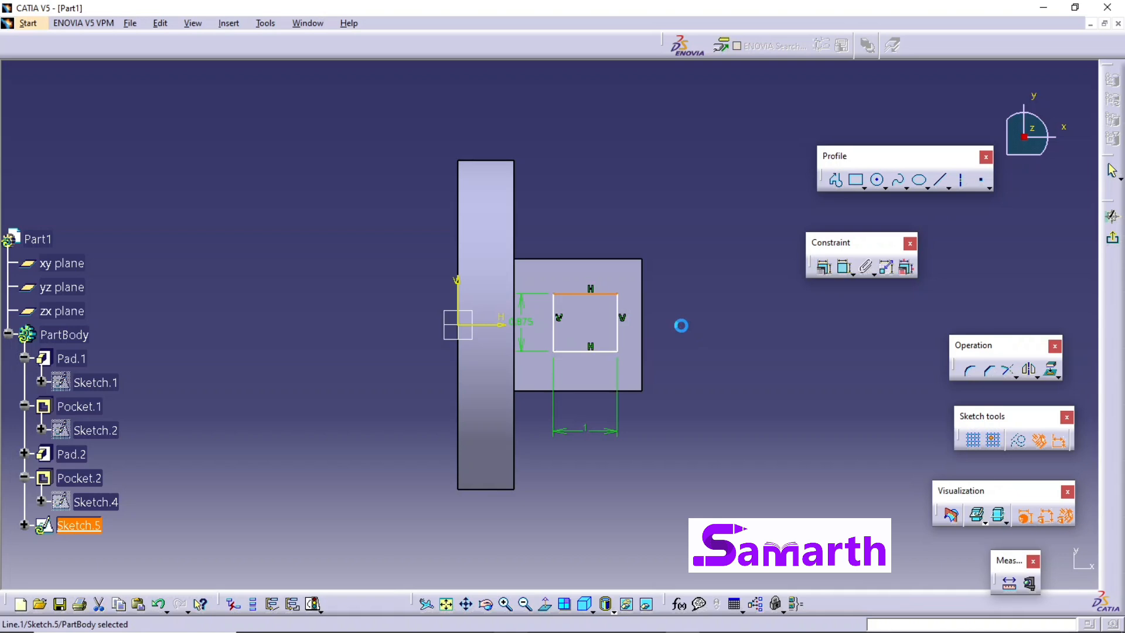
pyautogui.click(844, 270)
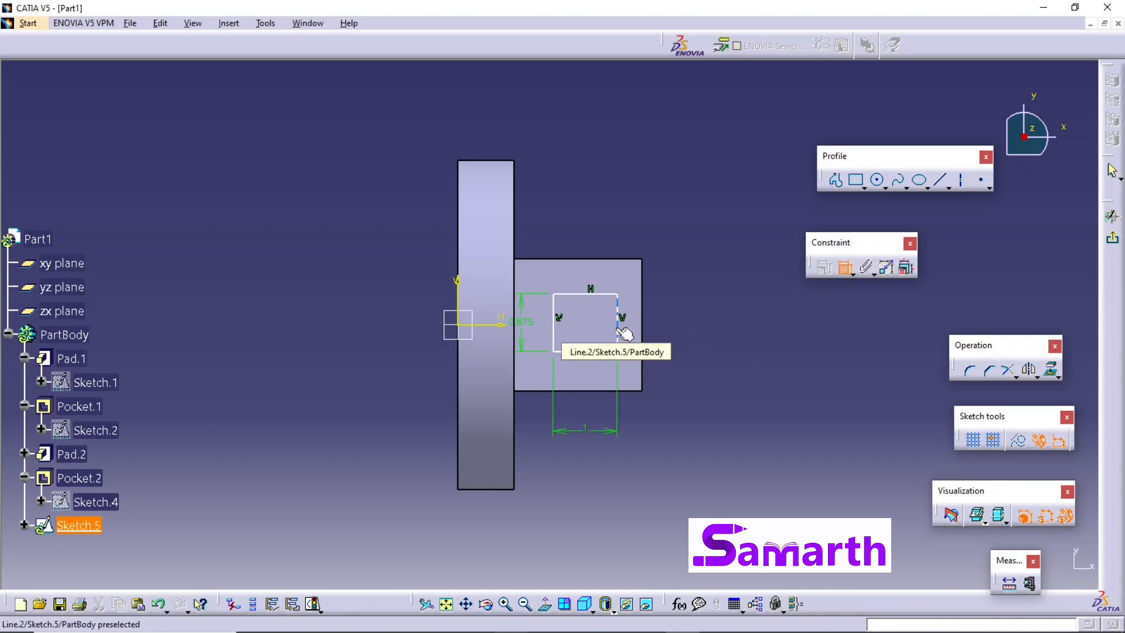
pyautogui.click(624, 333)
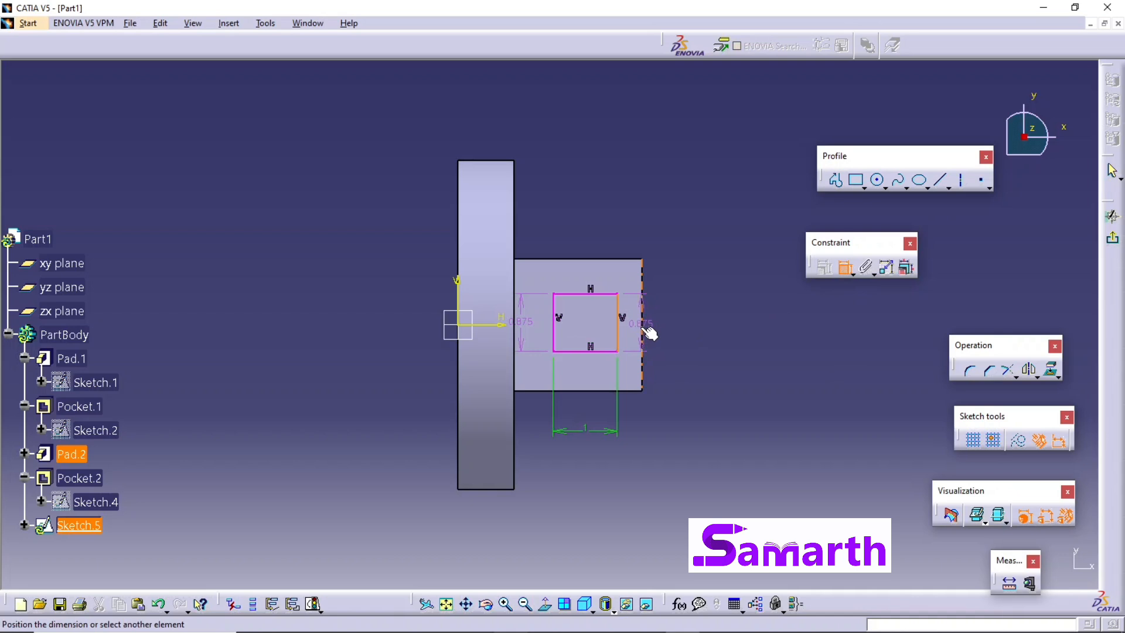
pyautogui.click(644, 332)
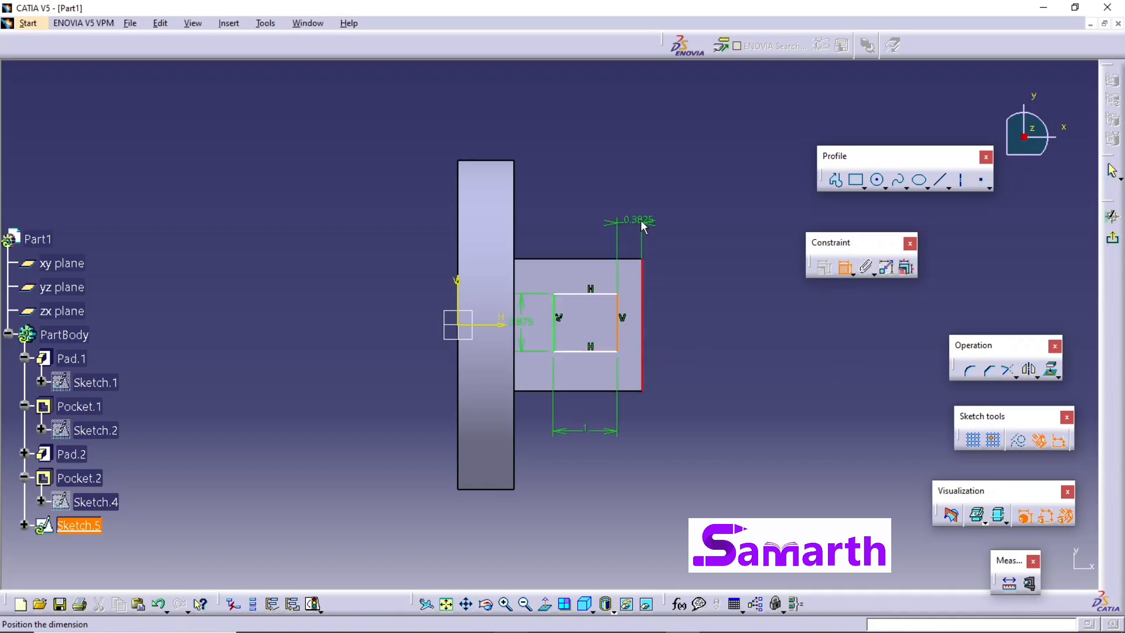
pyautogui.click(641, 220)
pyautogui.doubleClick(648, 221)
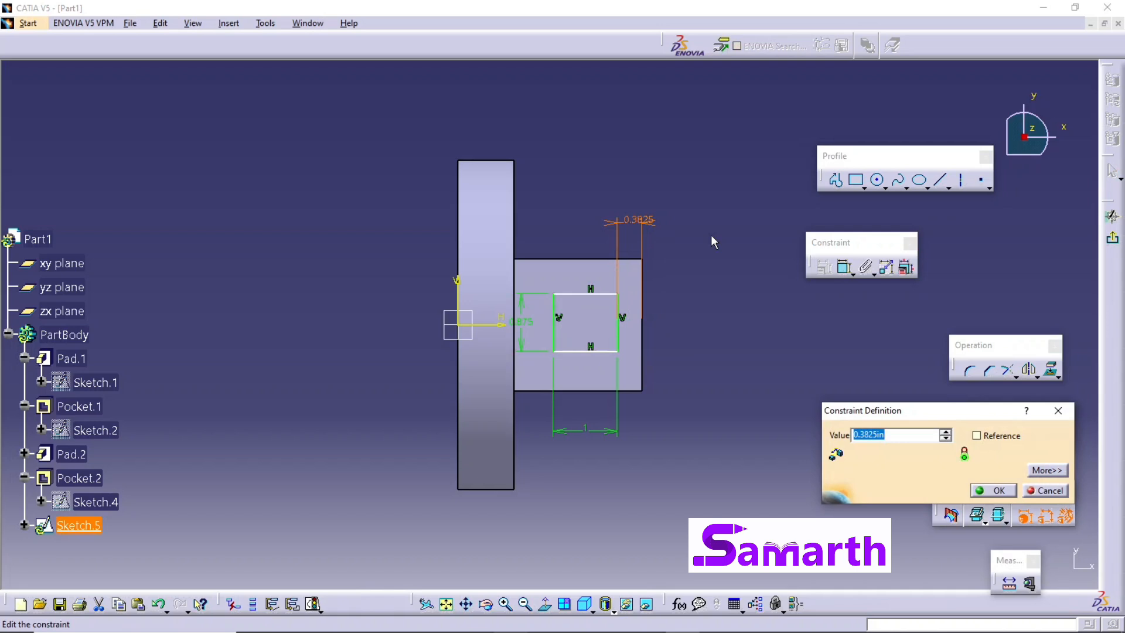
pyautogui.write('0')
pyautogui.press('Return')
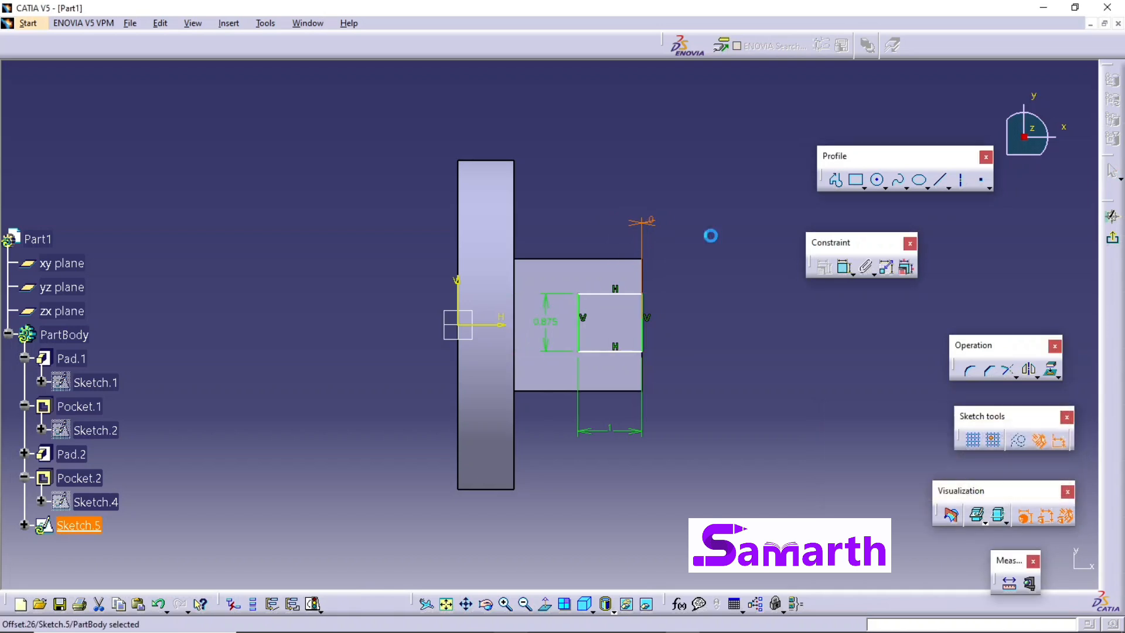
pyautogui.click(789, 385)
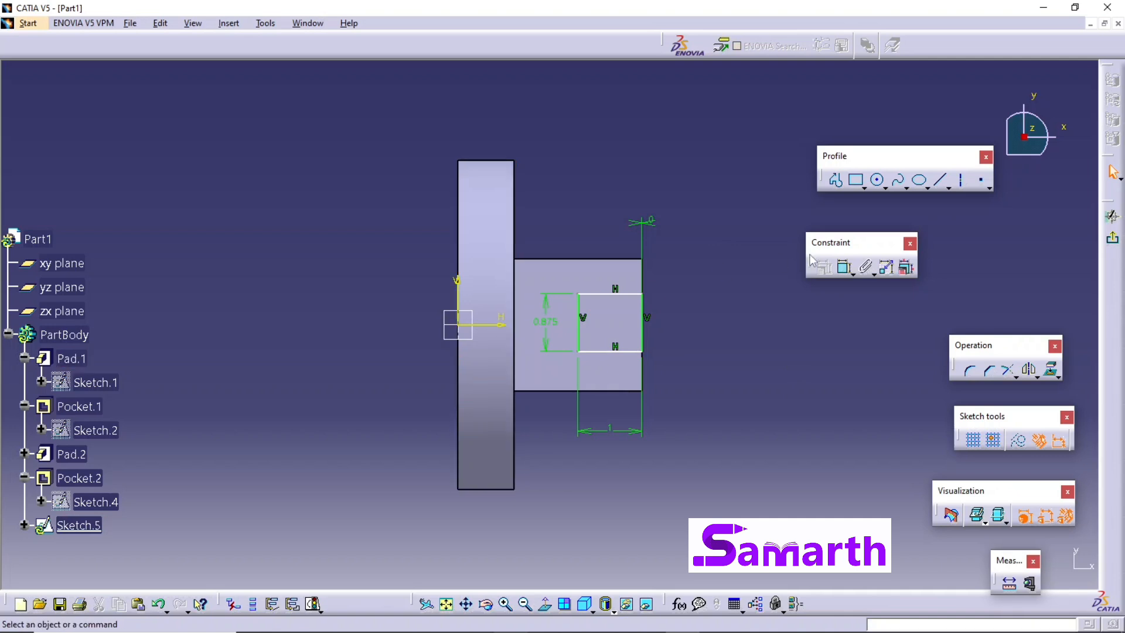
# Dimension the rectangle's lower edge from the horizontal axis, set the offset to 0.4375 in, and exit the sketch.
pyautogui.click(844, 273)
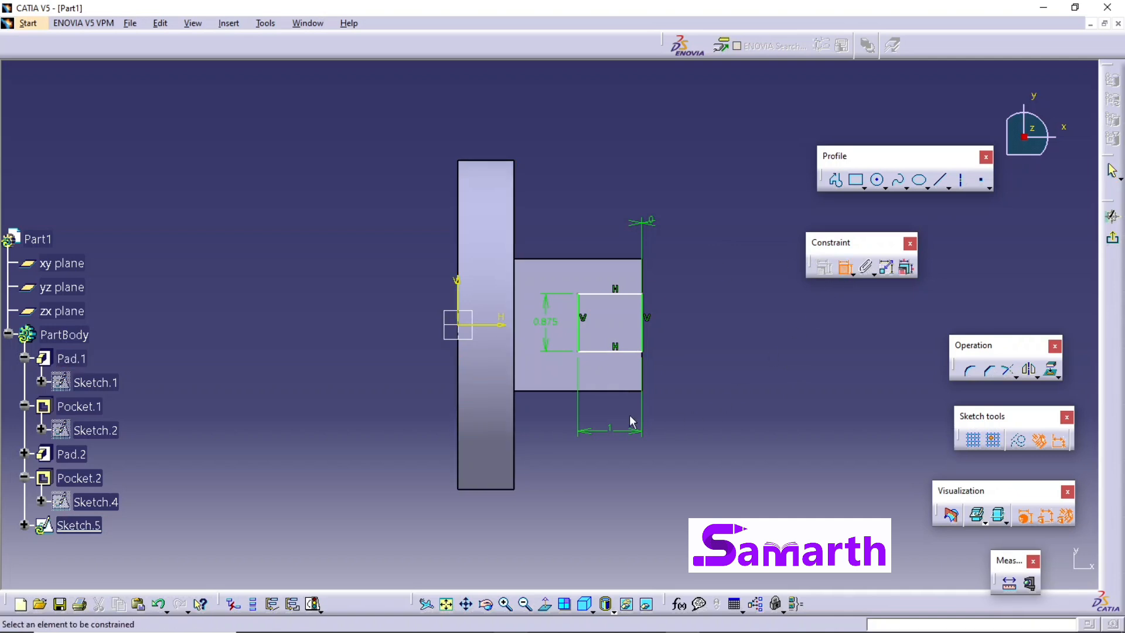
pyautogui.click(499, 330)
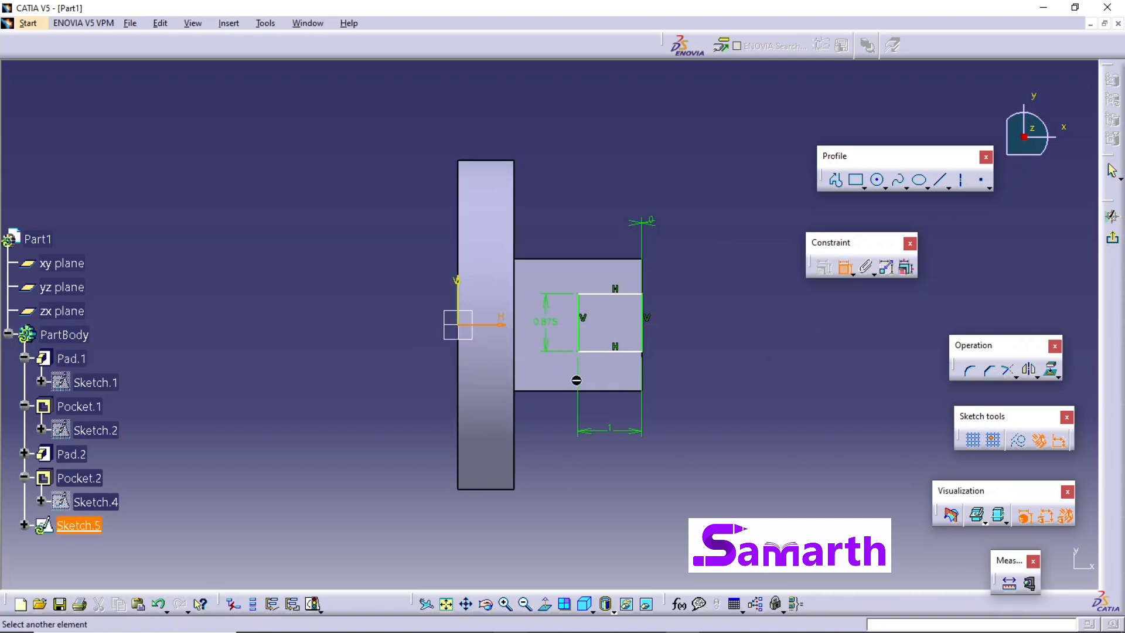
pyautogui.click(606, 352)
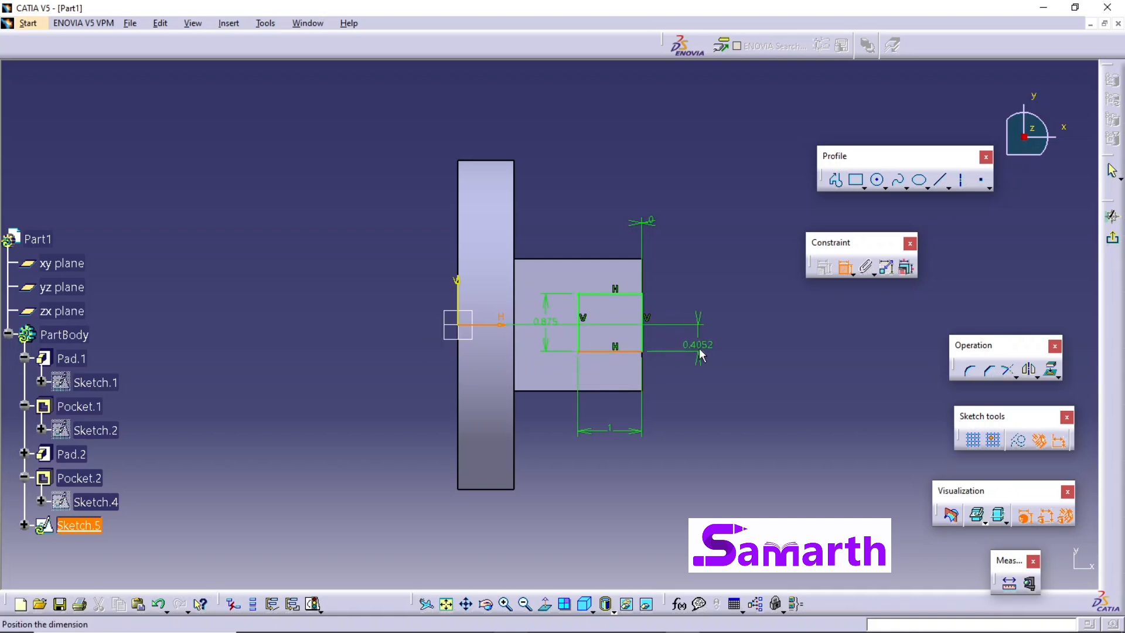
pyautogui.click(703, 339)
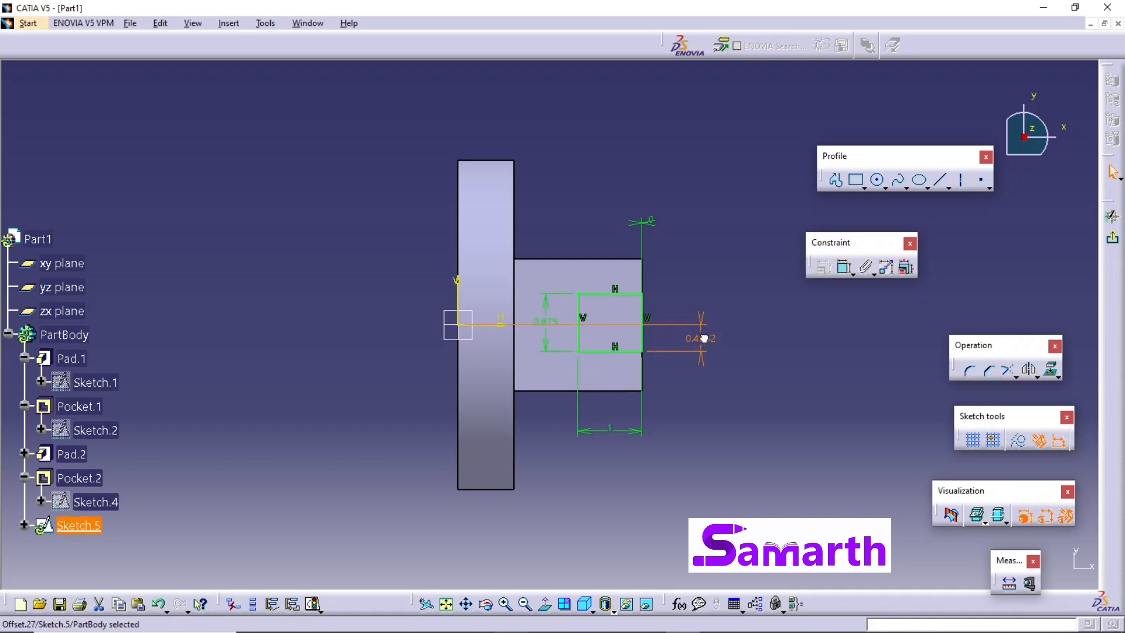
pyautogui.doubleClick(705, 341)
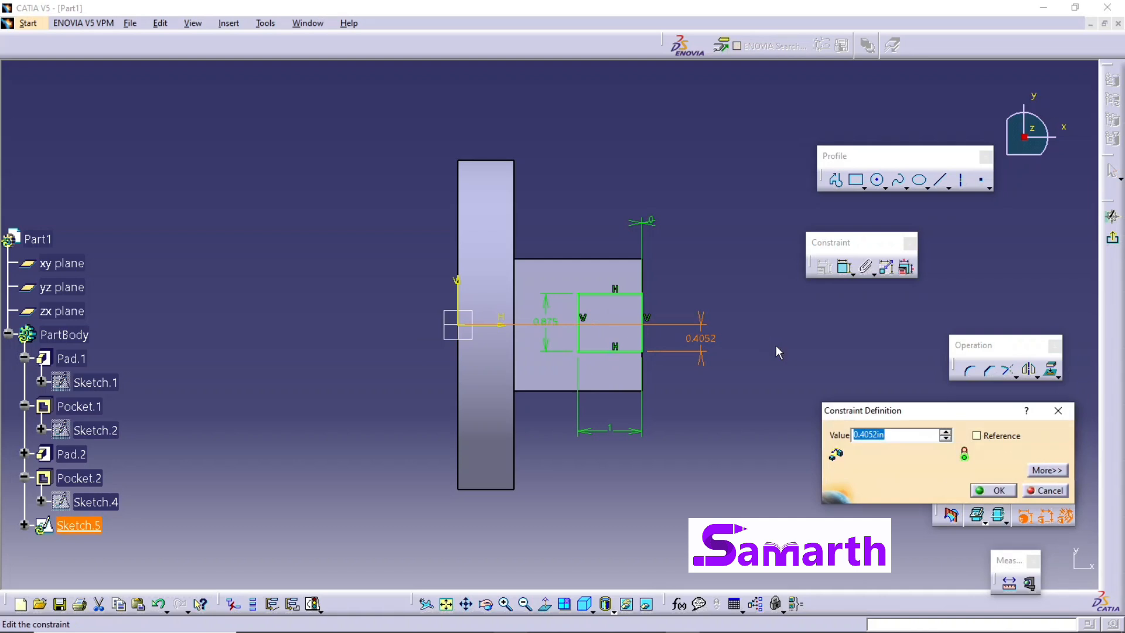
pyautogui.write('0.87')
pyautogui.press('Return')
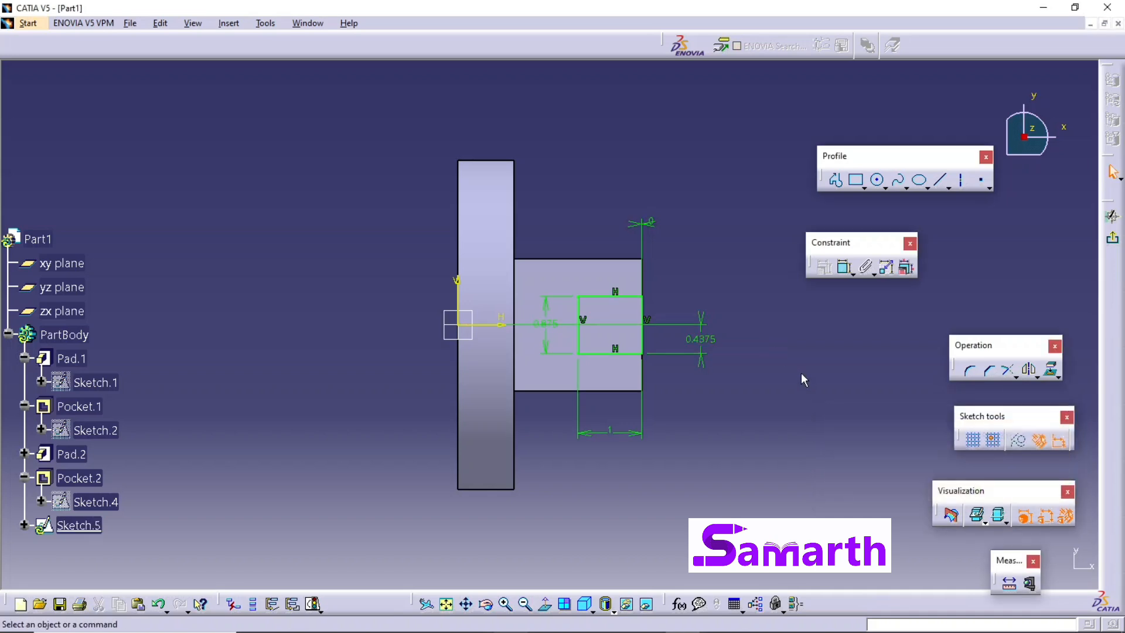
pyautogui.click(1115, 242)
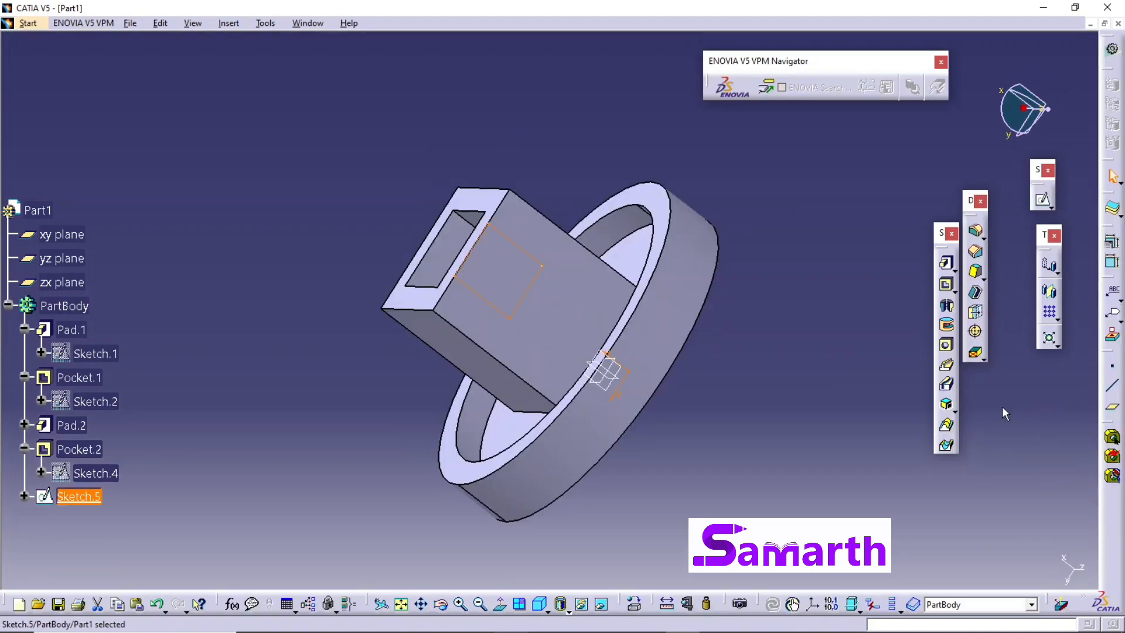
# Cut the side rectangle sketch through the boss as a pocket with limit type Up to last, and show the whole part in isometric view.
pyautogui.click(948, 287)
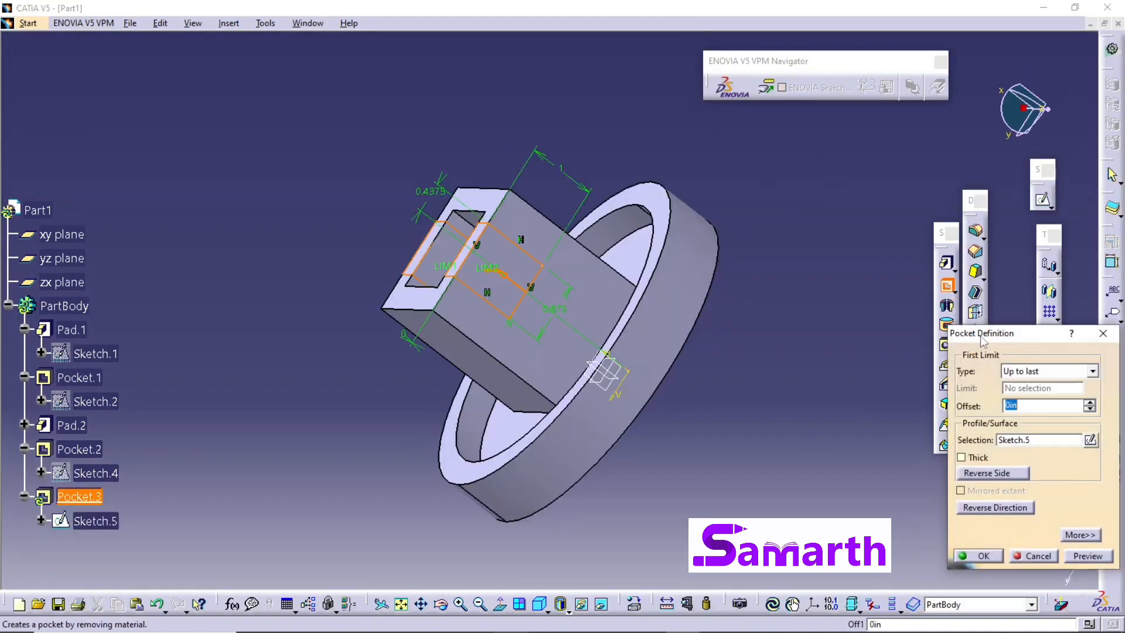
pyautogui.click(1082, 371)
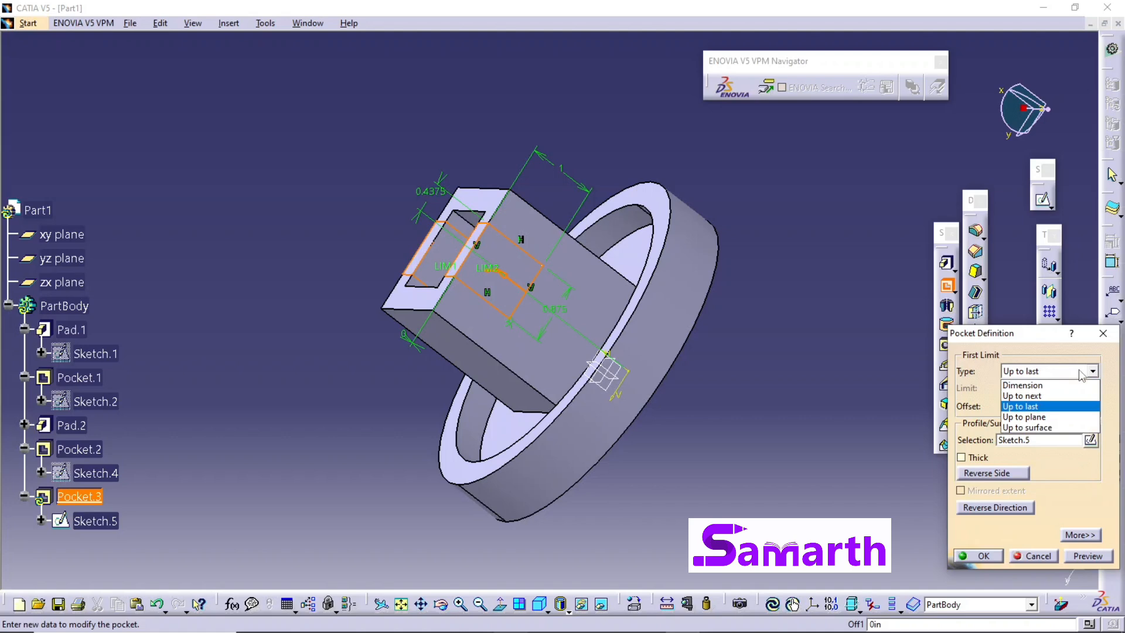
pyautogui.click(1046, 408)
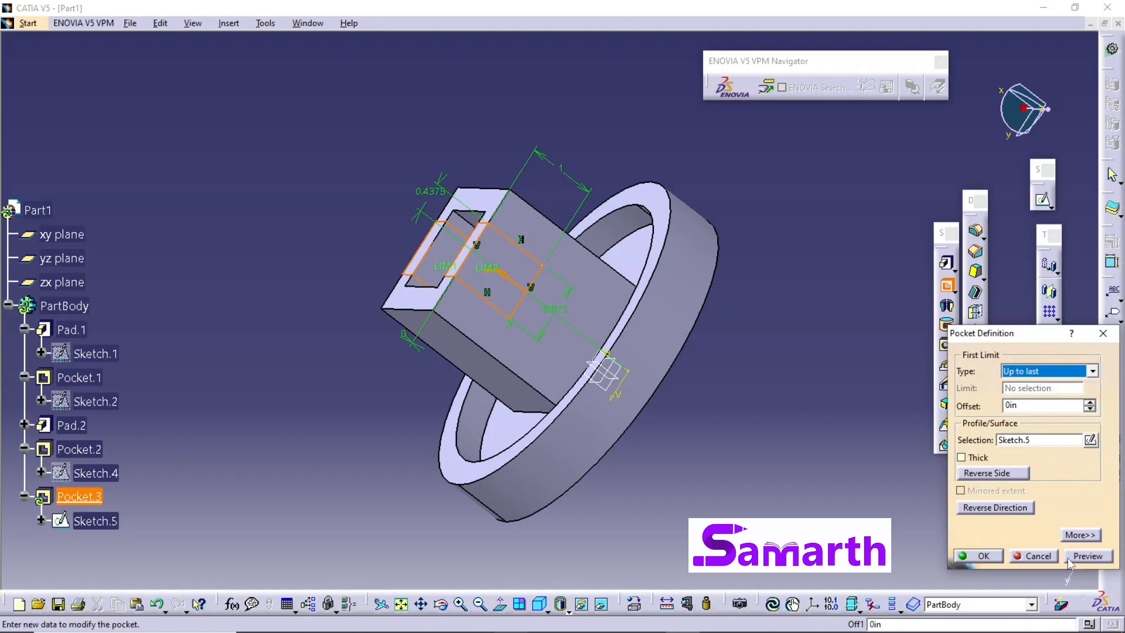
pyautogui.click(1086, 556)
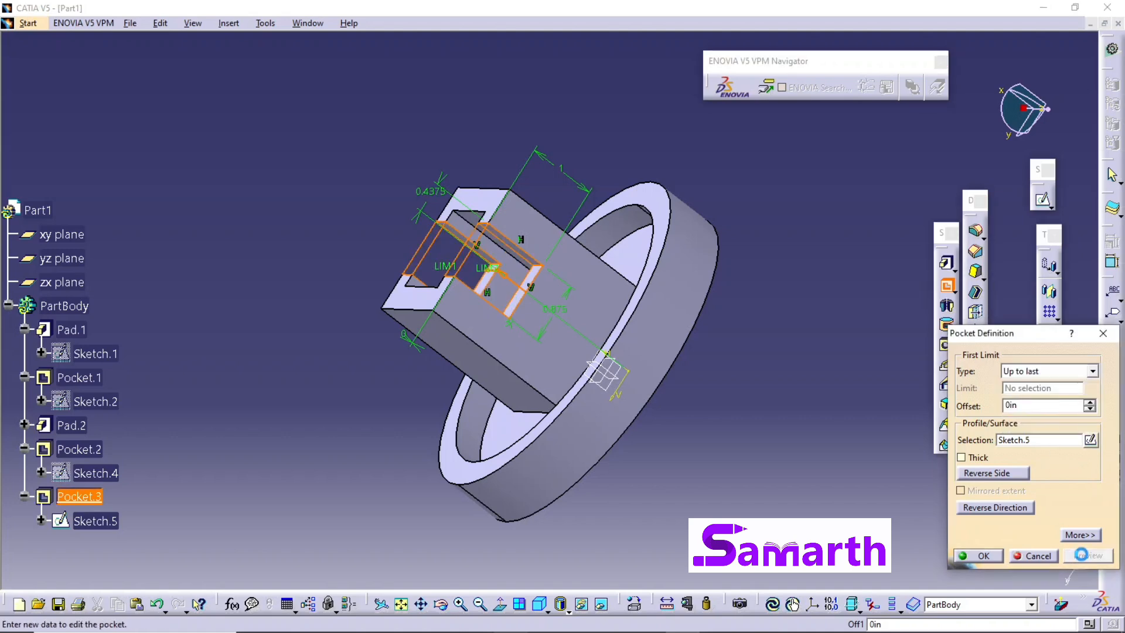
pyautogui.click(983, 556)
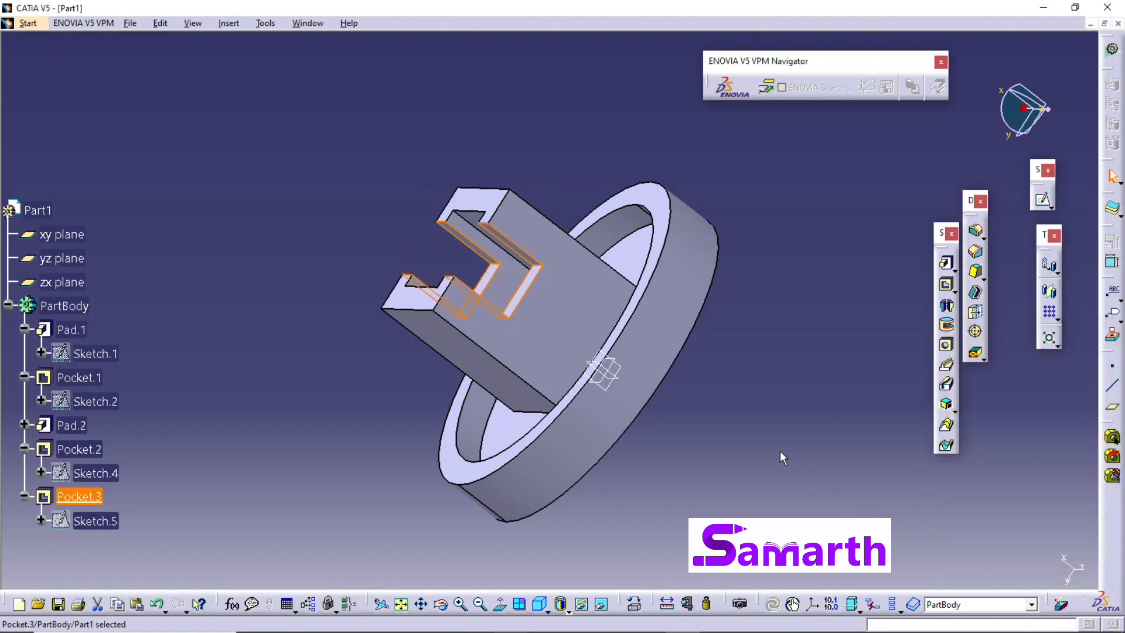
pyautogui.moveTo(761, 420); pyautogui.dragTo(718, 325, button='middle')
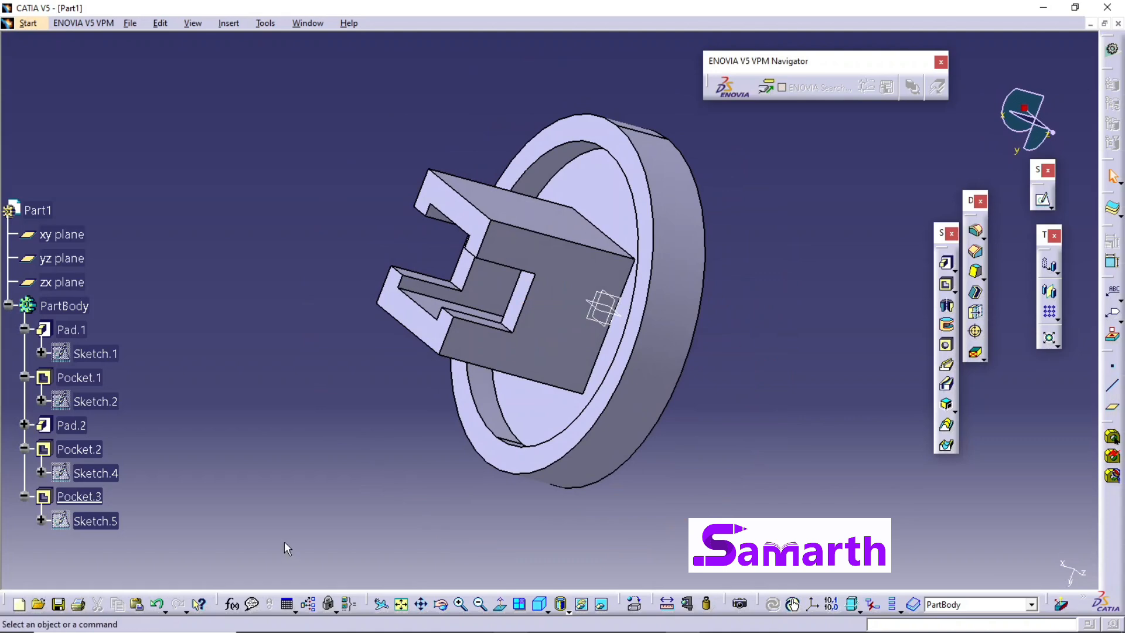
pyautogui.click(539, 603)
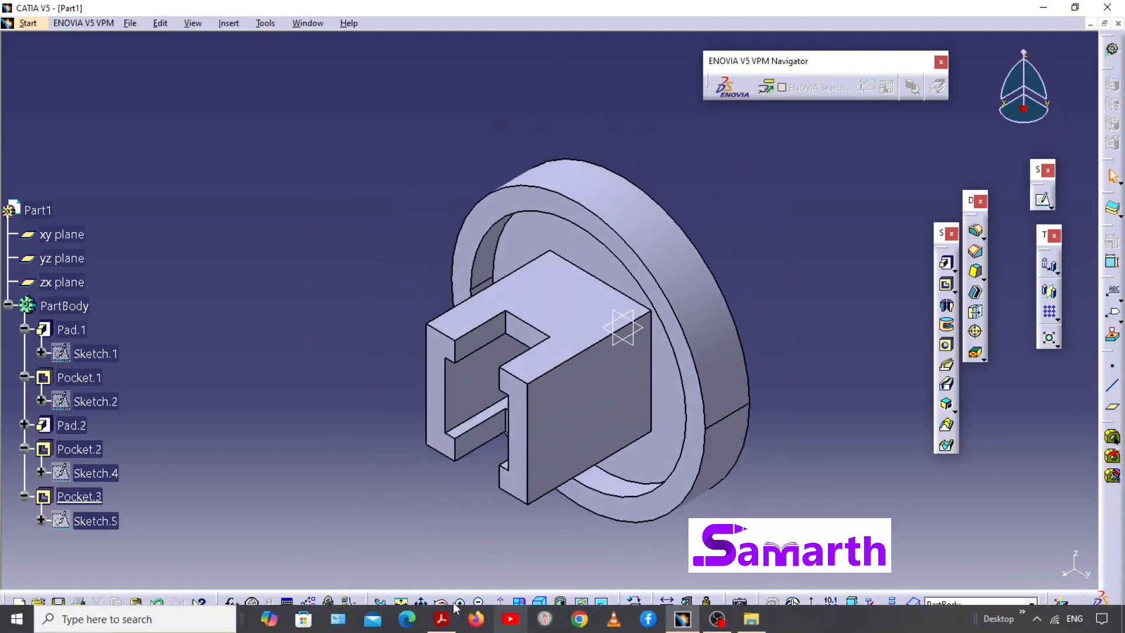
pyautogui.click(402, 603)
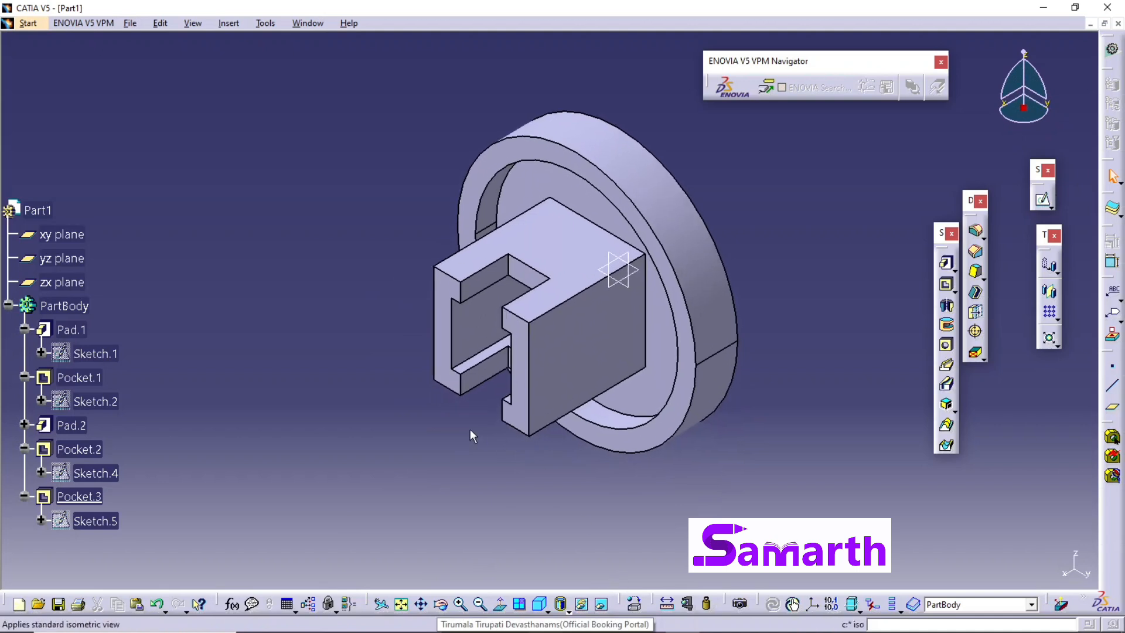